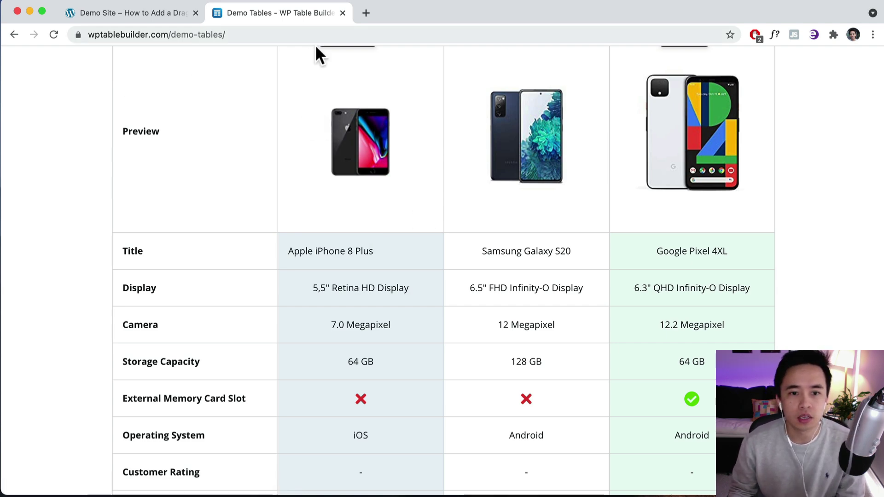
Step: Look over the example tables on the Demo Tables page and the finished hosting comparison table on the demo site
{"action": "scroll", "coordinate": [319, 104], "scroll_direction": "up", "scroll_amount": 20}
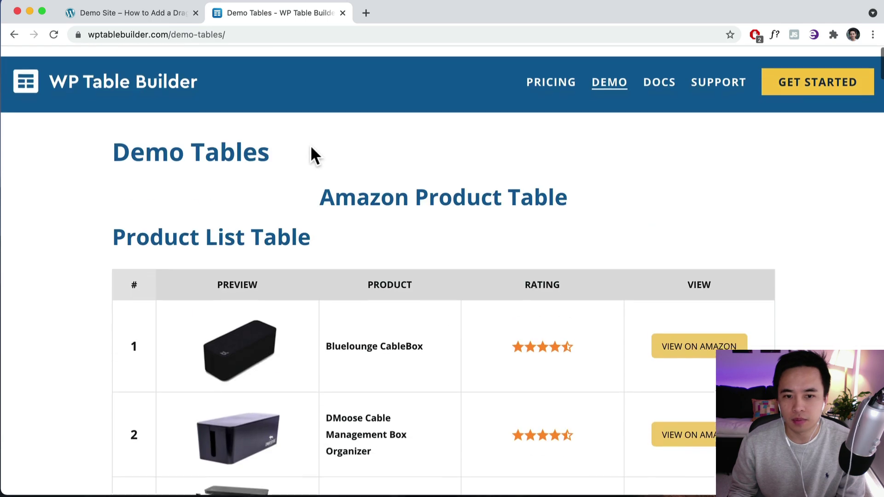
{"action": "left_click", "coordinate": [179, 19]}
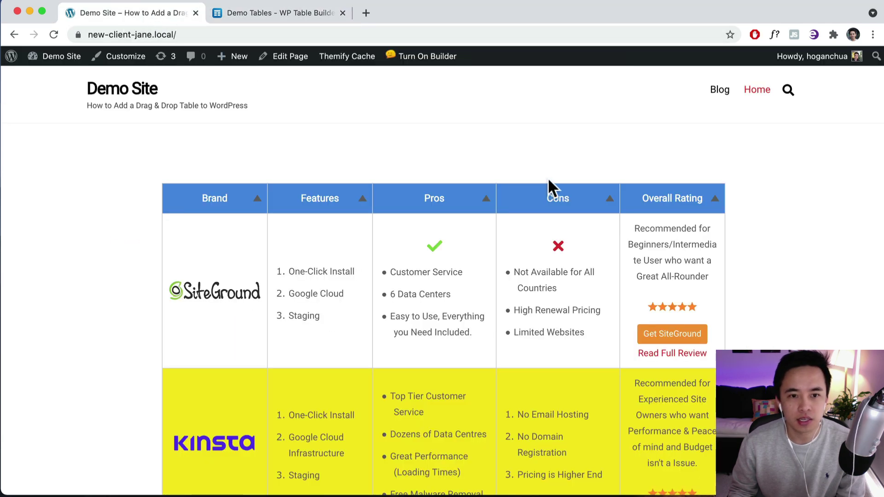
{"action": "scroll", "coordinate": [502, 201], "scroll_direction": "down", "scroll_amount": 3}
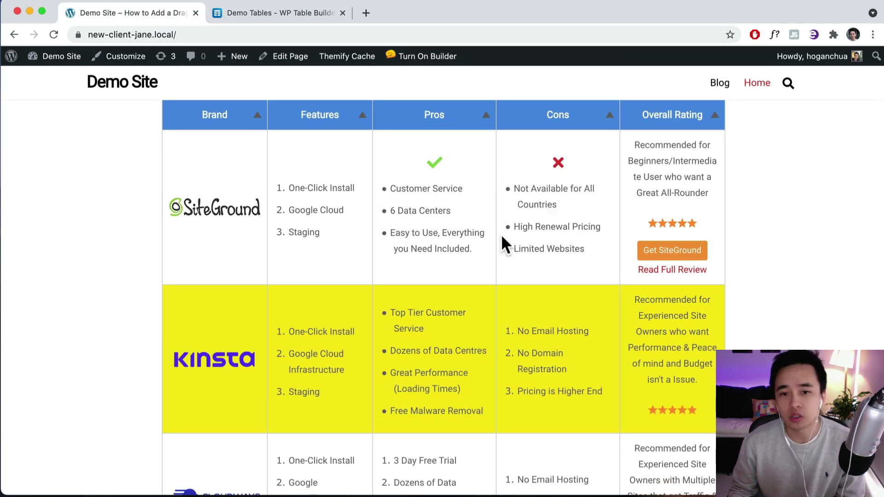
{"action": "scroll", "coordinate": [364, 246], "scroll_direction": "down", "scroll_amount": 8}
{"action": "scroll", "coordinate": [358, 243], "scroll_direction": "up", "scroll_amount": 10}
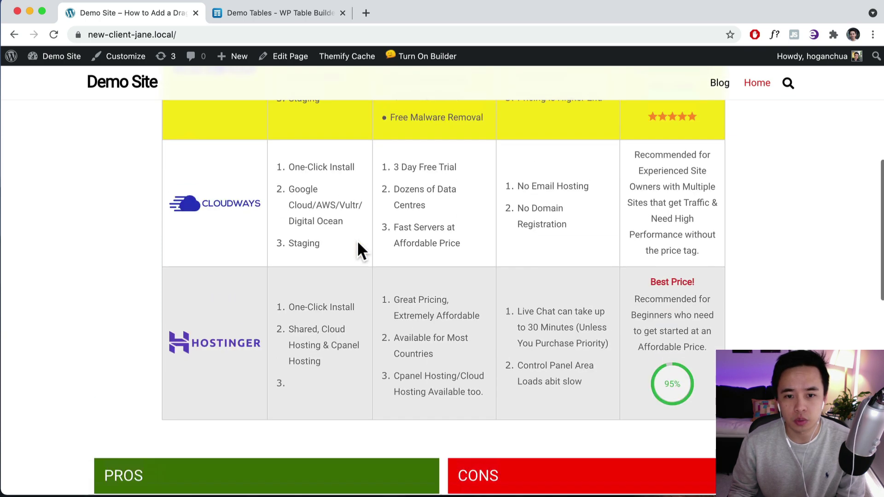
Step: From the demo site's dashboard, search the plugins available to add for "Wp table builder"
{"action": "mouse_move", "coordinate": [46, 60]}
{"action": "left_click", "coordinate": [47, 79]}
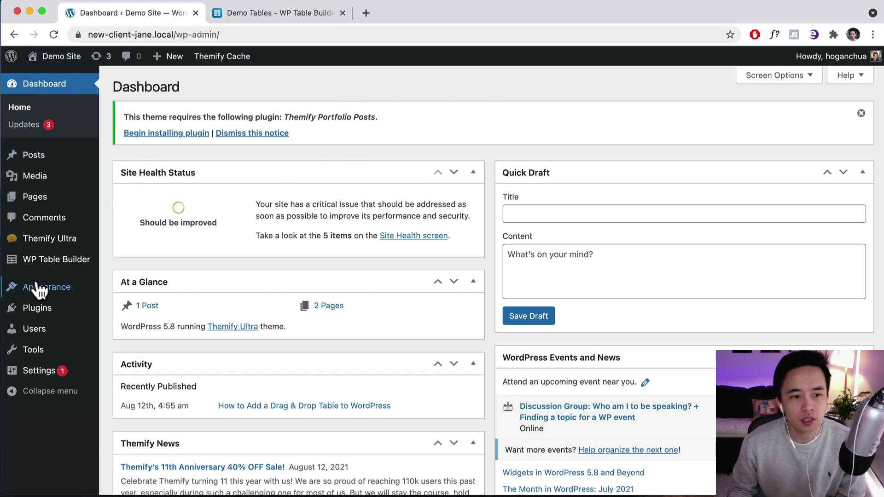
{"action": "mouse_move", "coordinate": [35, 291]}
{"action": "mouse_move", "coordinate": [40, 315]}
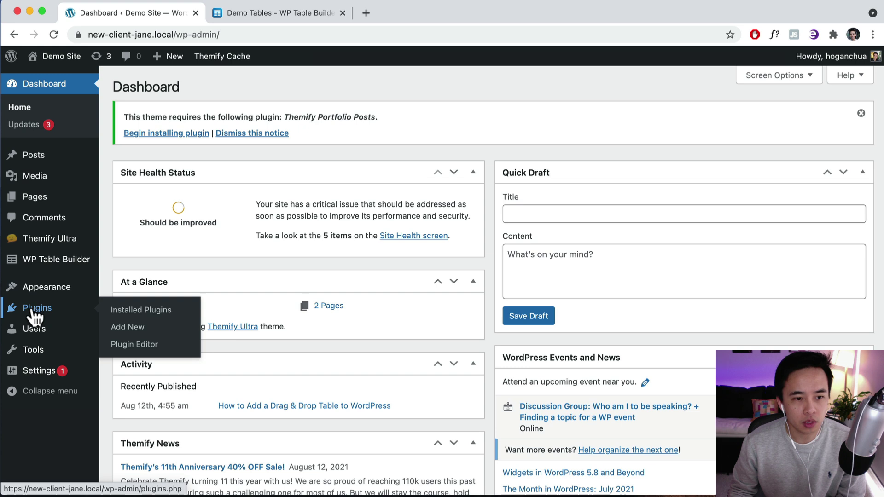
{"action": "left_click", "coordinate": [124, 329]}
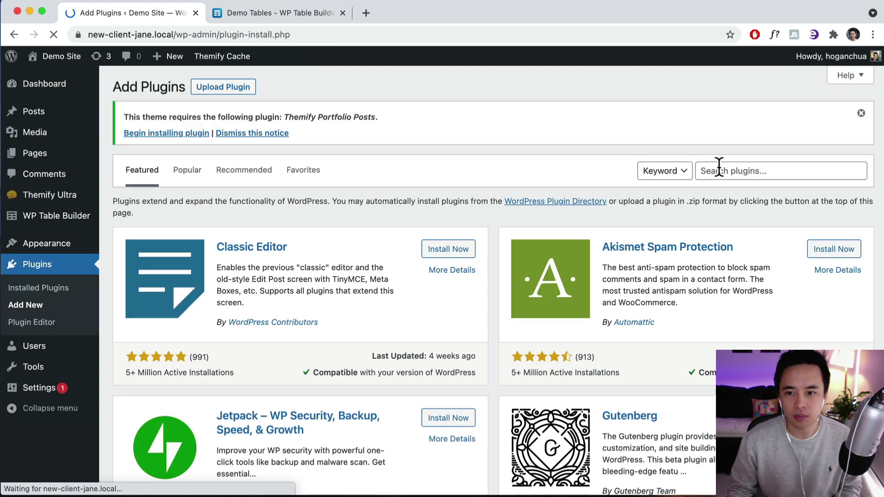
{"action": "left_click", "coordinate": [711, 172]}
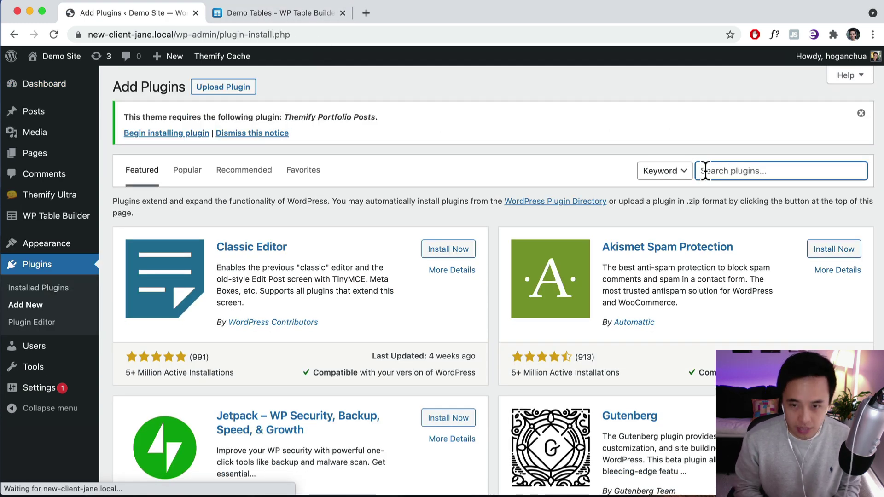
{"action": "type", "text": "Wp table builder"}
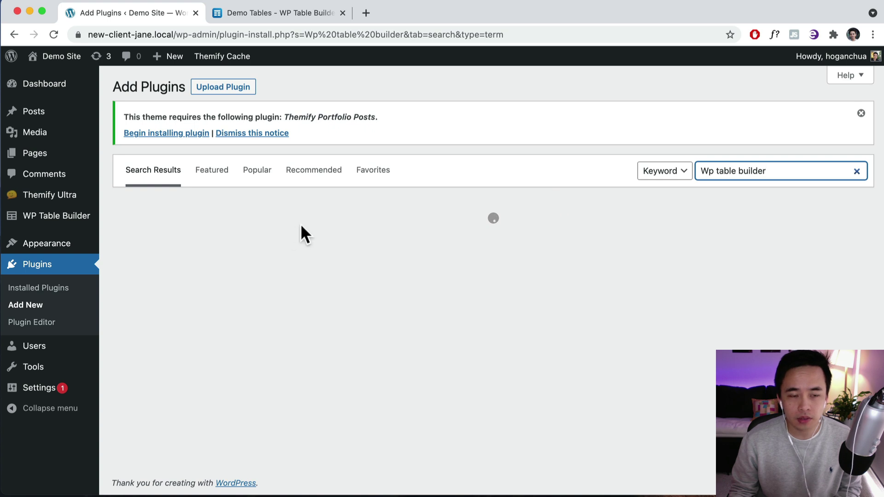
{"action": "scroll", "coordinate": [302, 227], "scroll_direction": "down", "scroll_amount": 2}
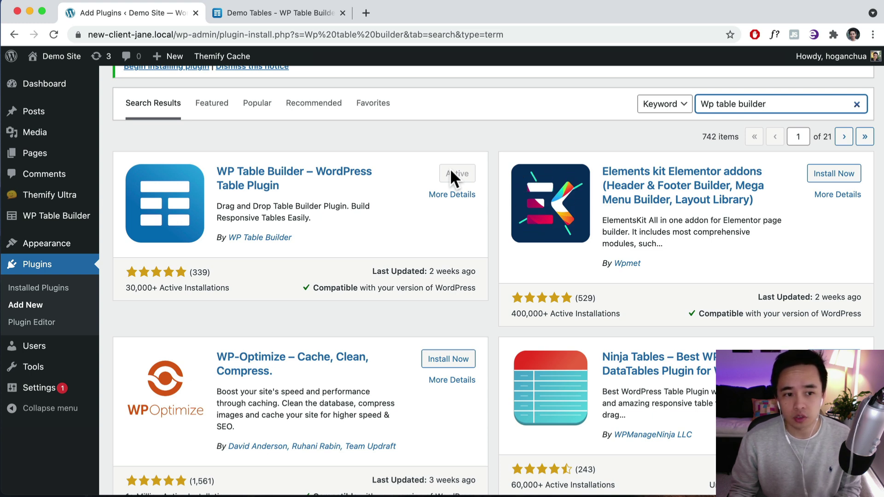
Step: Open WP Table Builder's list of all tables and dismiss the required-plugin notice
{"action": "mouse_move", "coordinate": [66, 218]}
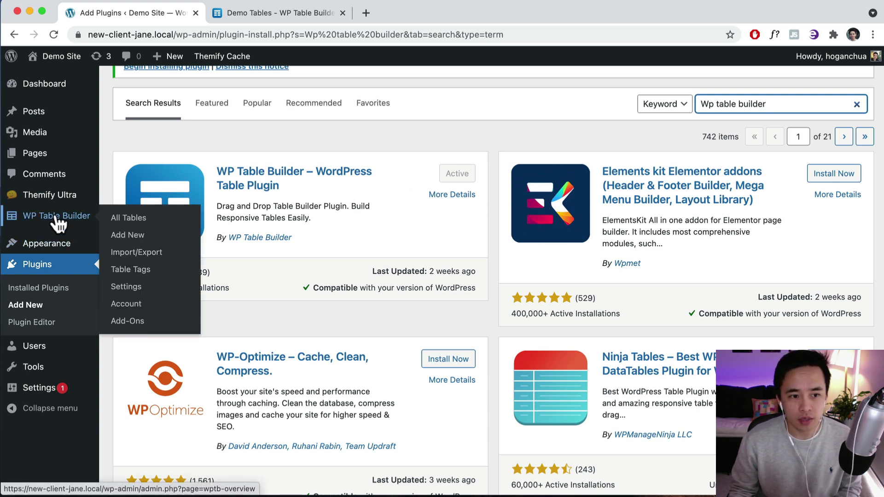
{"action": "left_click", "coordinate": [118, 220]}
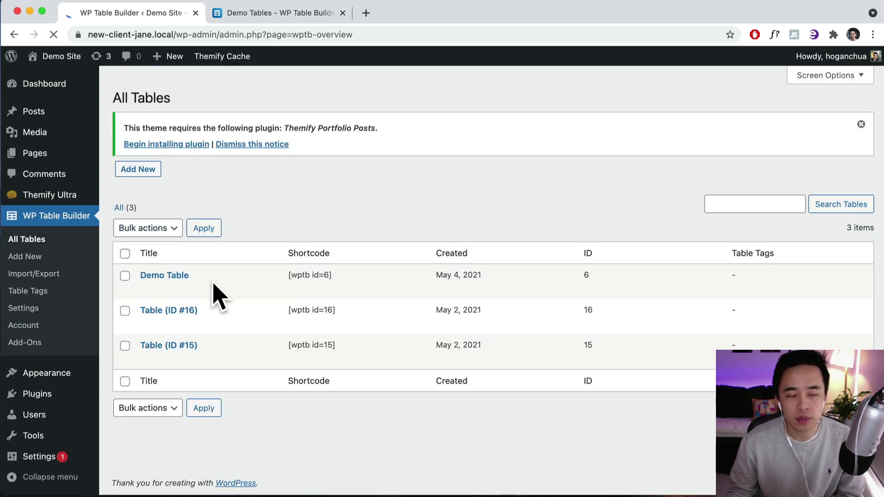
{"action": "left_click", "coordinate": [861, 124]}
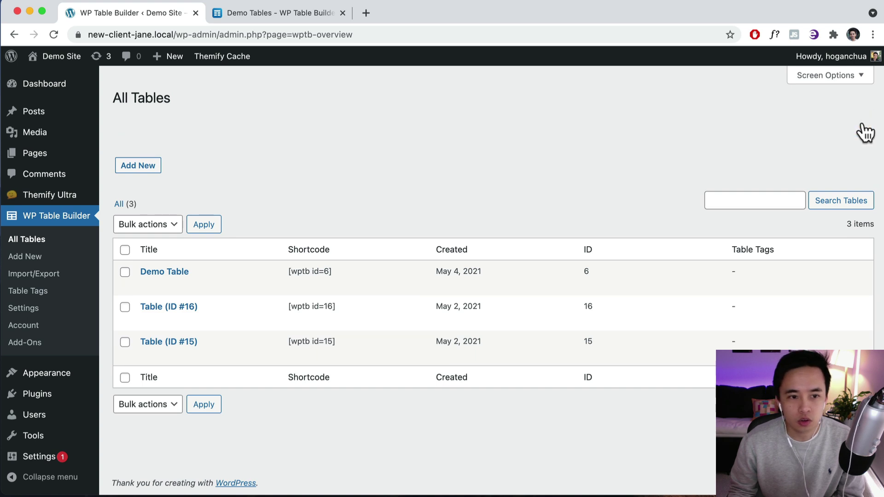
Step: Add a new table and name it "Affiliate Comparison"
{"action": "left_click", "coordinate": [206, 106]}
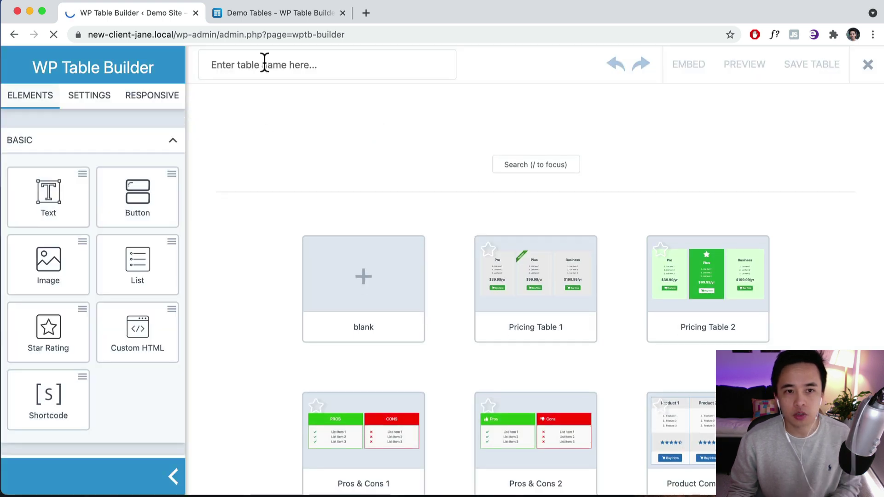
{"action": "left_click", "coordinate": [237, 65]}
{"action": "type", "text": "Affiliate Com"}
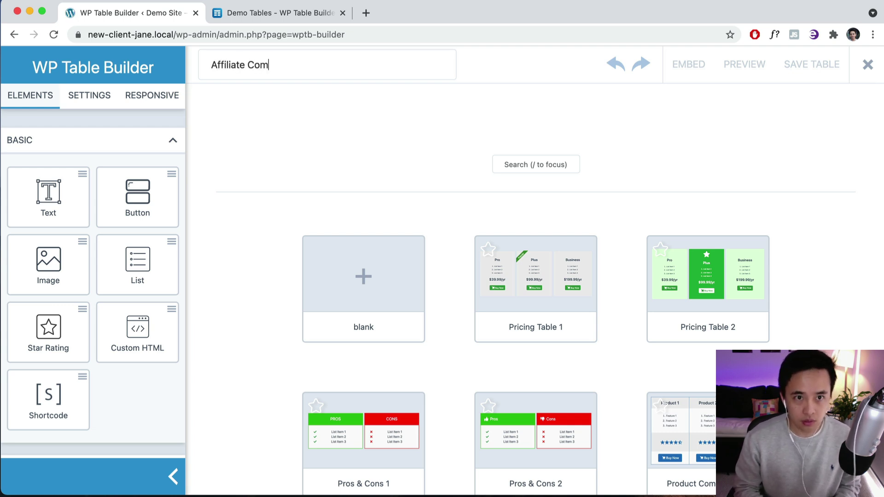
{"action": "type", "text": "parison"}
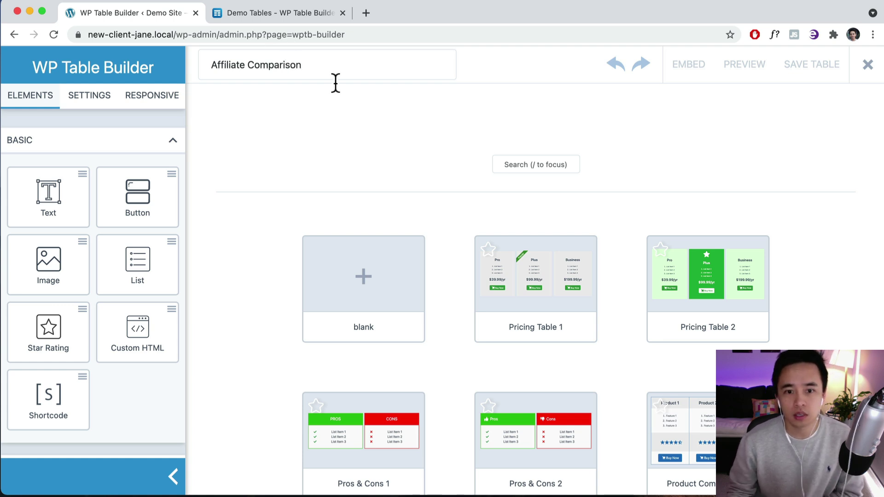
Step: Generate a blank table with 5 columns and 5 rows instead of using a prebuilt template
{"action": "scroll", "coordinate": [402, 166], "scroll_direction": "down", "scroll_amount": 3}
{"action": "scroll", "coordinate": [369, 207], "scroll_direction": "down", "scroll_amount": 2}
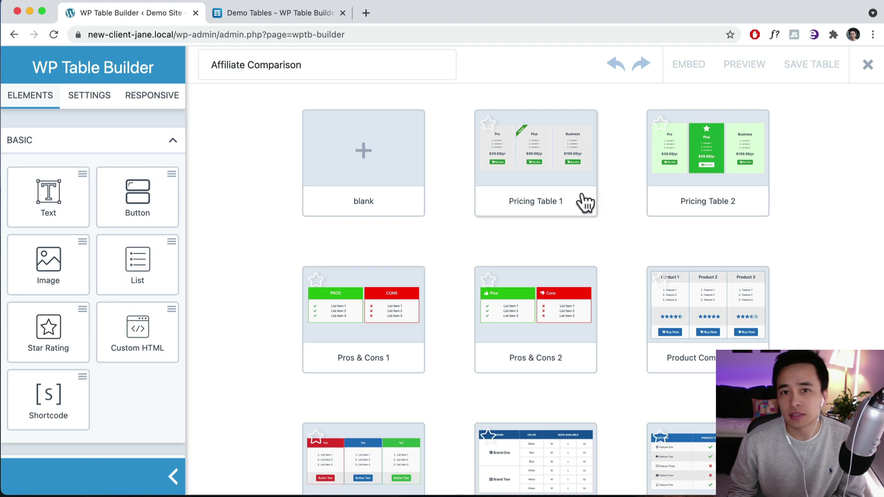
{"action": "scroll", "coordinate": [582, 290], "scroll_direction": "down", "scroll_amount": 5}
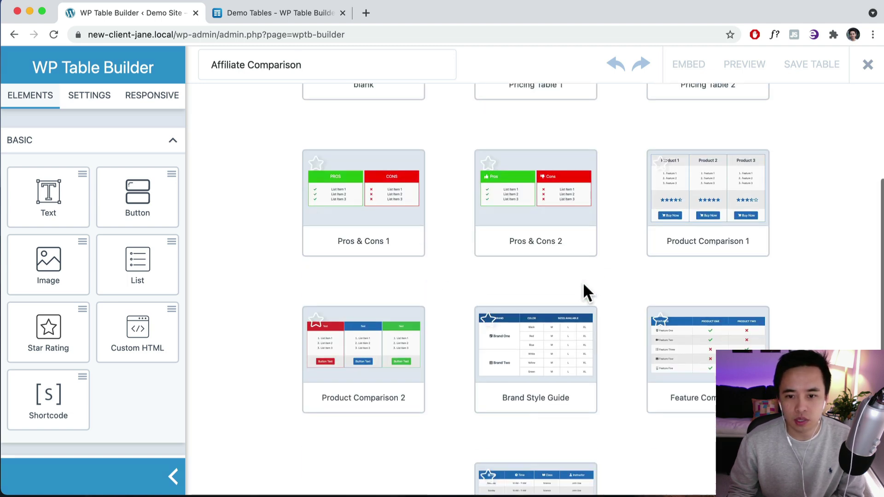
{"action": "scroll", "coordinate": [554, 244], "scroll_direction": "up", "scroll_amount": 7}
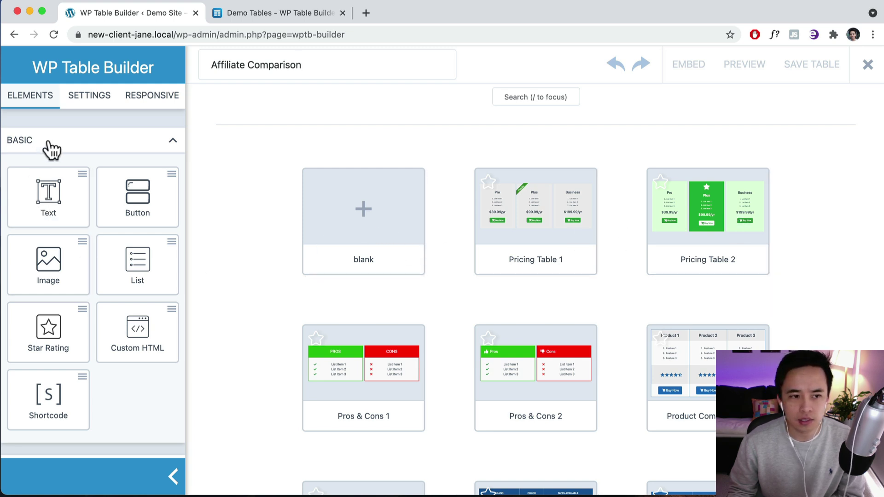
{"action": "left_click", "coordinate": [359, 219]}
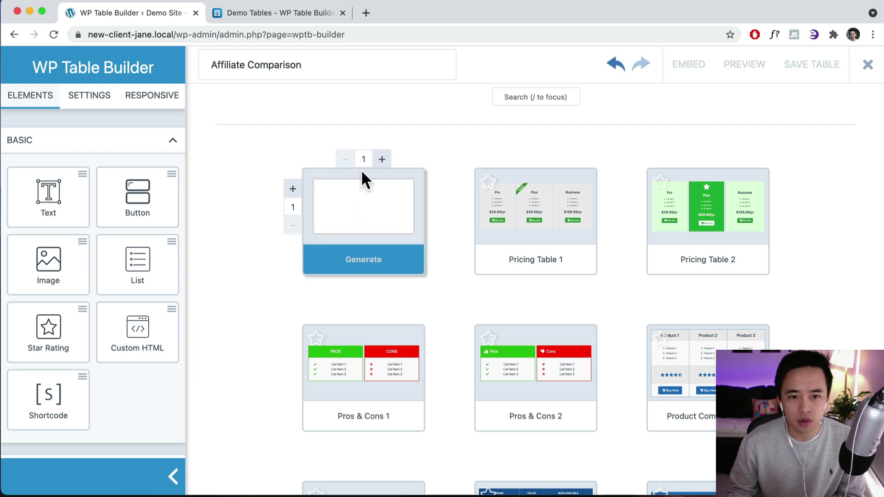
{"action": "left_click", "coordinate": [381, 160]}
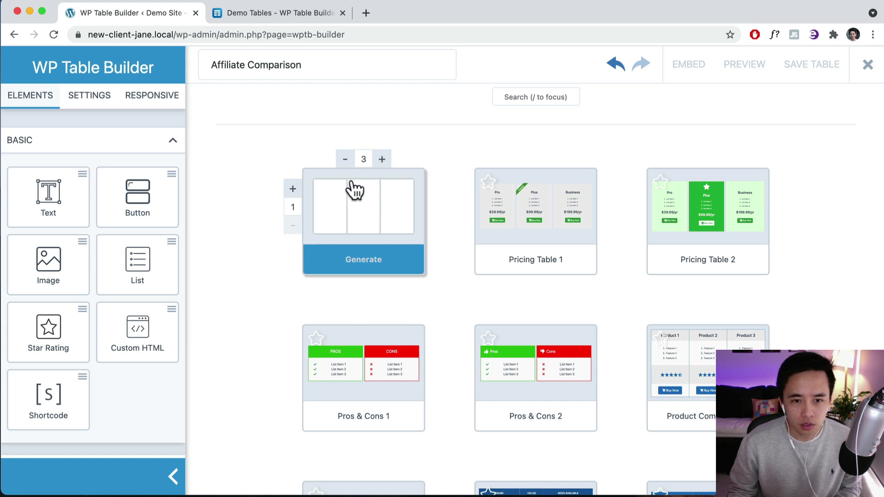
{"action": "left_click", "coordinate": [382, 160]}
{"action": "left_click", "coordinate": [382, 160]}
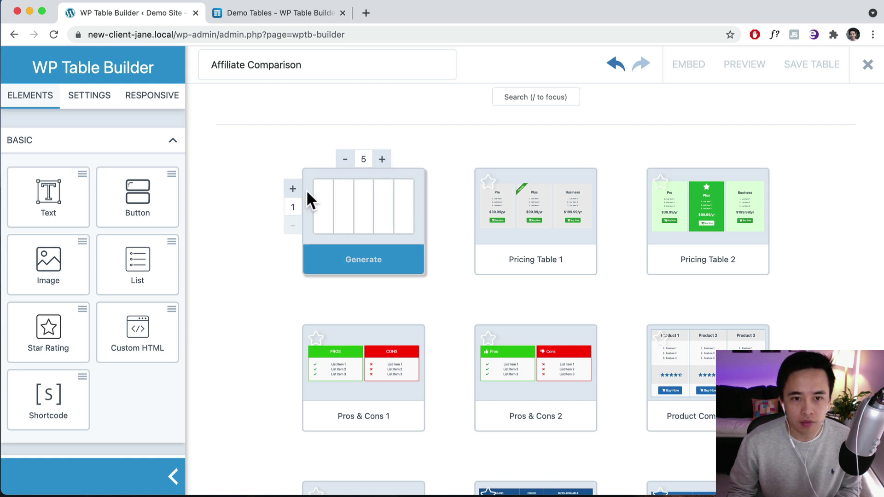
{"action": "left_click", "coordinate": [293, 190]}
{"action": "left_click", "coordinate": [293, 190]}
{"action": "left_click", "coordinate": [293, 189]}
{"action": "left_click", "coordinate": [293, 189]}
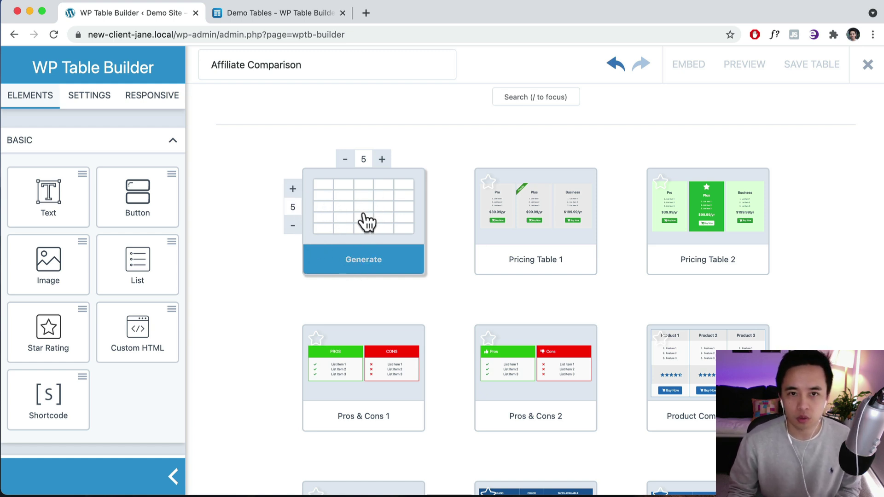
{"action": "left_click", "coordinate": [367, 265]}
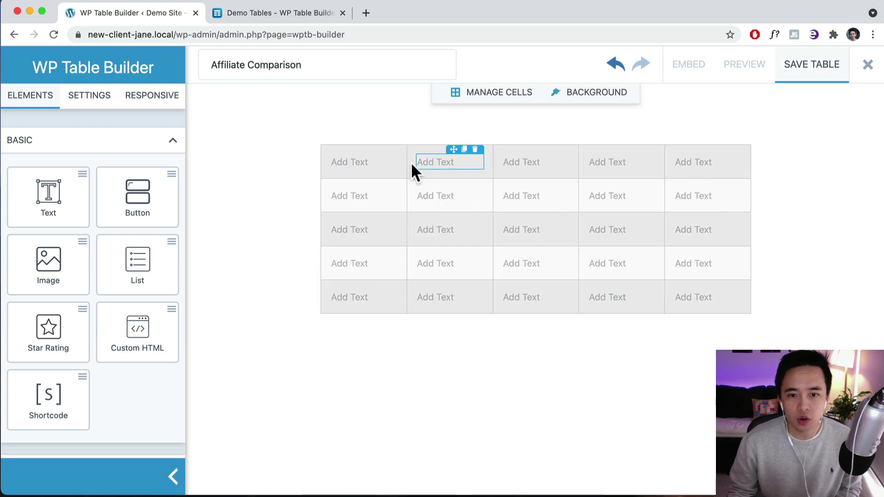
Step: Enter "Product" in the first cell of the top row and make it bold
{"action": "left_click", "coordinate": [358, 162]}
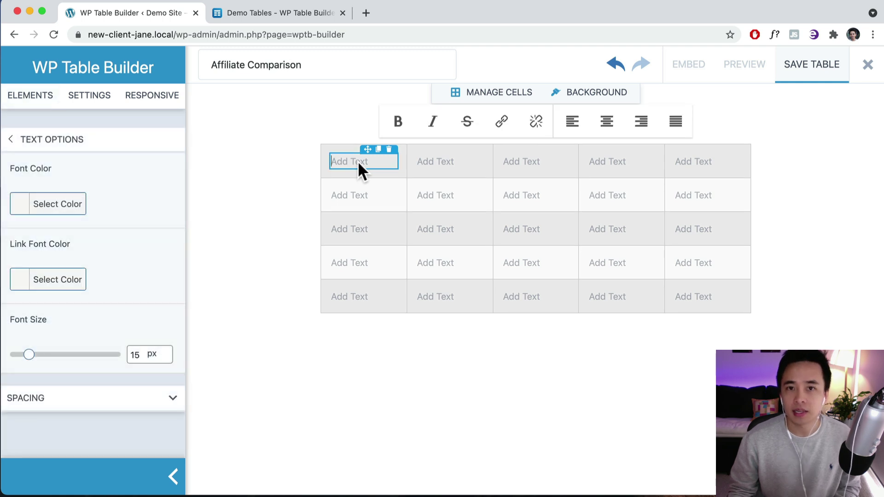
{"action": "type", "text": "Produc"}
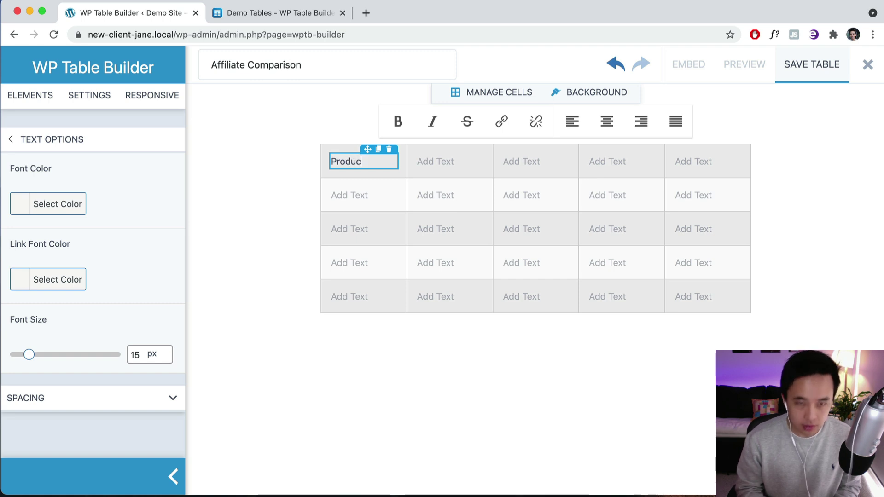
{"action": "type", "text": "t"}
{"action": "left_click", "coordinate": [397, 123]}
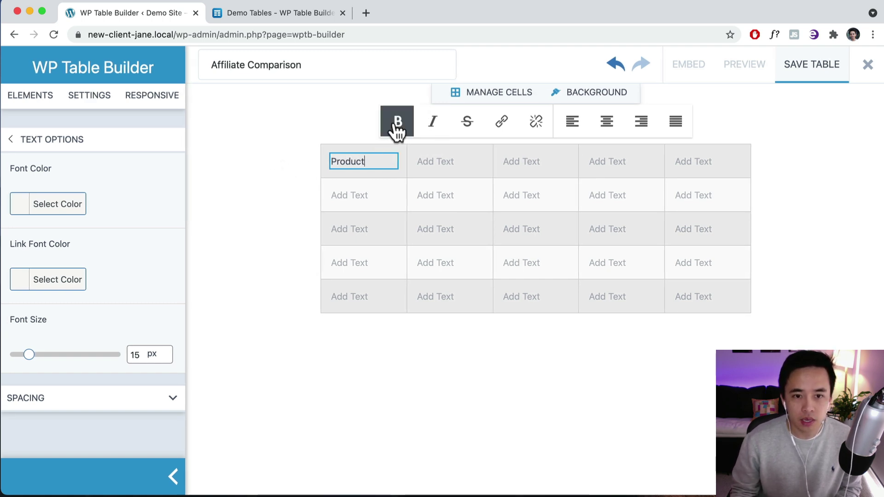
{"action": "double_click", "coordinate": [346, 160]}
{"action": "left_click", "coordinate": [398, 125]}
Step: Center the "Product" heading in its cell and set its font size to 20 px
{"action": "left_click", "coordinate": [435, 131]}
{"action": "left_click", "coordinate": [435, 132]}
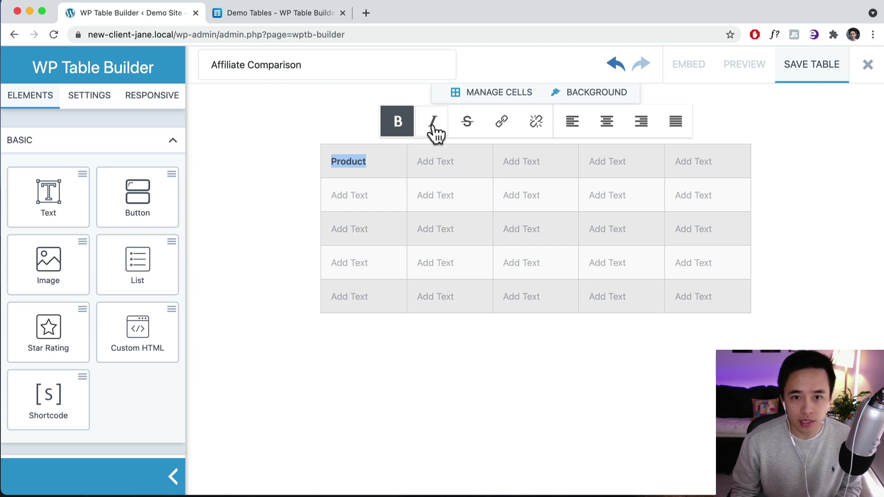
{"action": "left_click", "coordinate": [610, 129]}
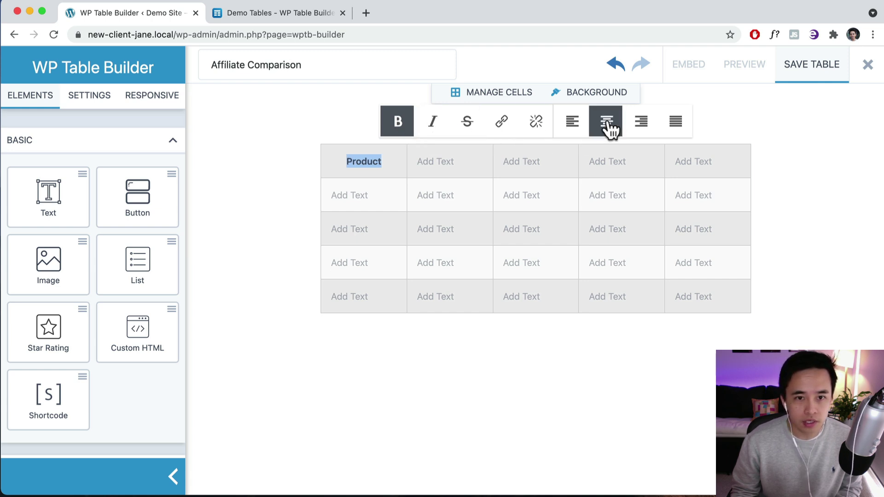
{"action": "left_click", "coordinate": [375, 161]}
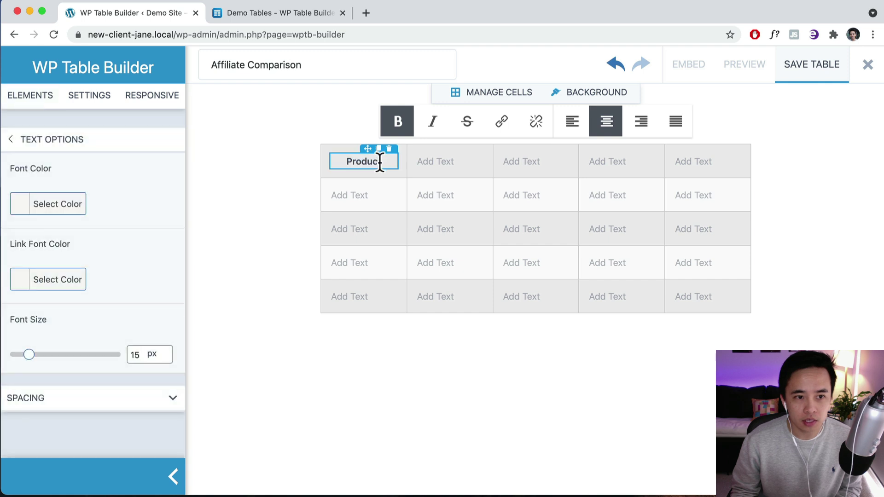
{"action": "left_click_drag", "start_coordinate": [27, 353], "coordinate": [41, 356]}
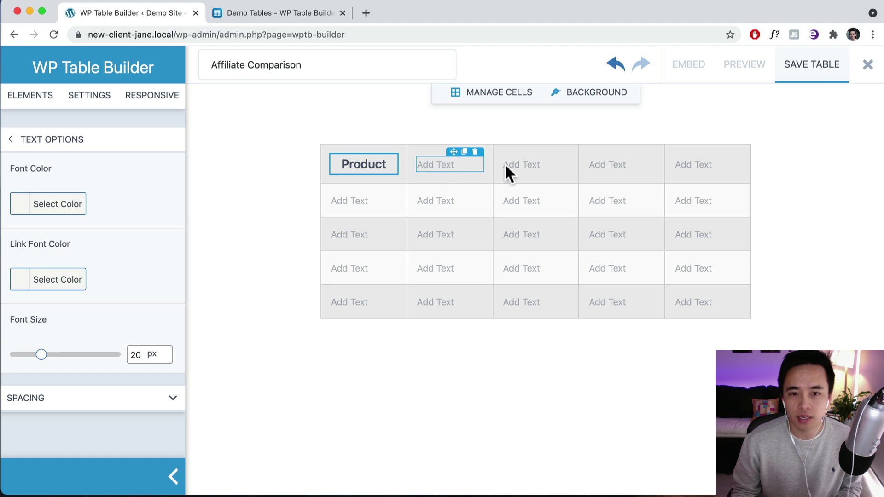
Step: Duplicate the formatted "Product" heading four times within the first cell of the top row
{"action": "left_click", "coordinate": [378, 150]}
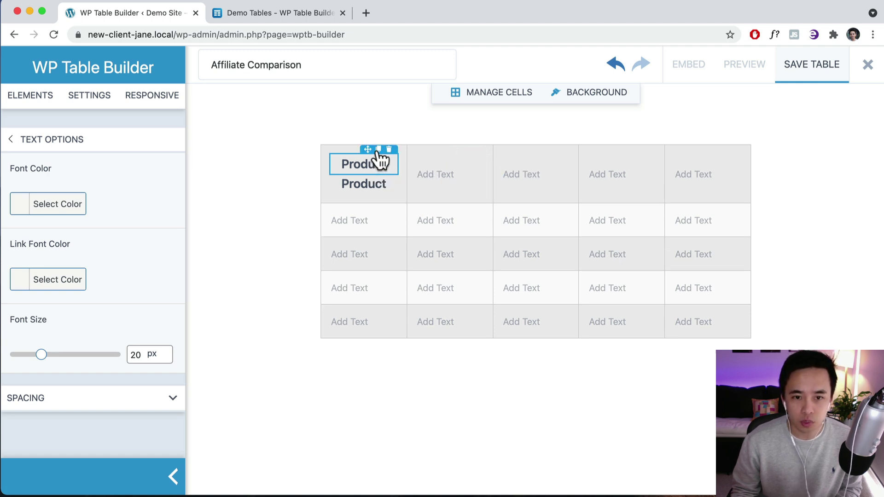
{"action": "left_click", "coordinate": [378, 150]}
{"action": "left_click", "coordinate": [377, 150]}
{"action": "left_click", "coordinate": [378, 149]}
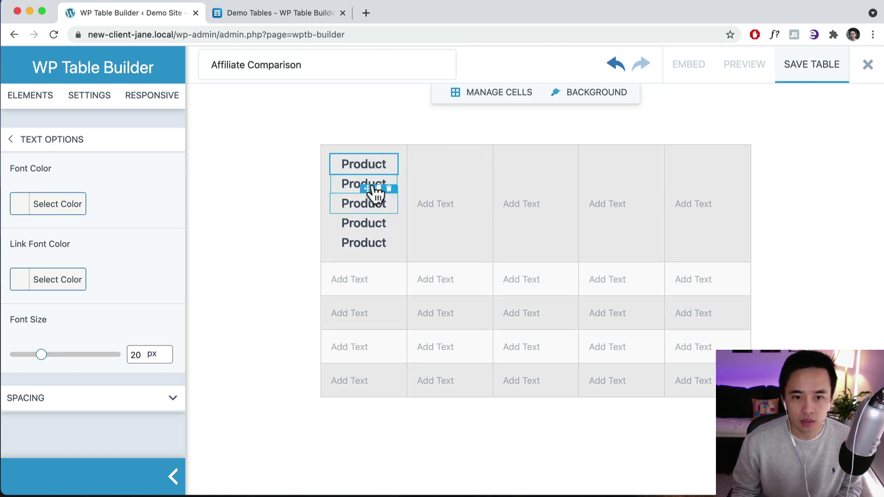
Step: Move the duplicated "Product" headings out of the first cell into the other four cells of the top row
{"action": "left_click_drag", "start_coordinate": [369, 172], "coordinate": [453, 203]}
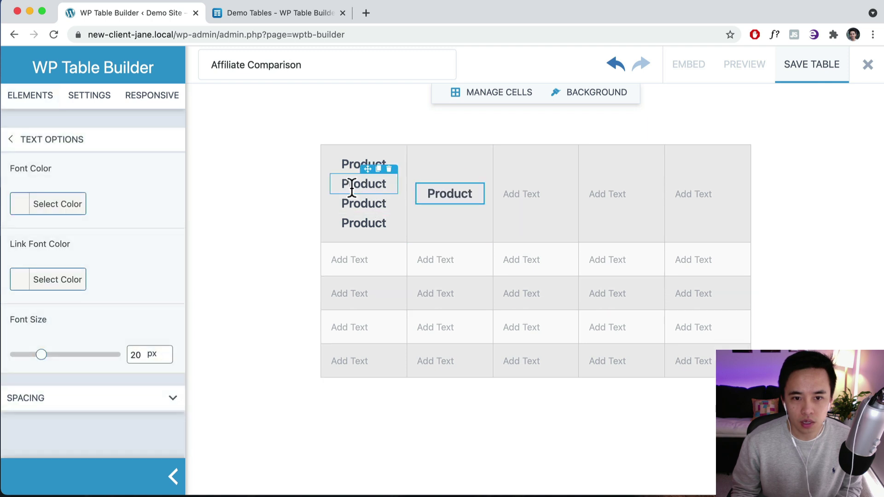
{"action": "left_click_drag", "start_coordinate": [367, 173], "coordinate": [424, 189]}
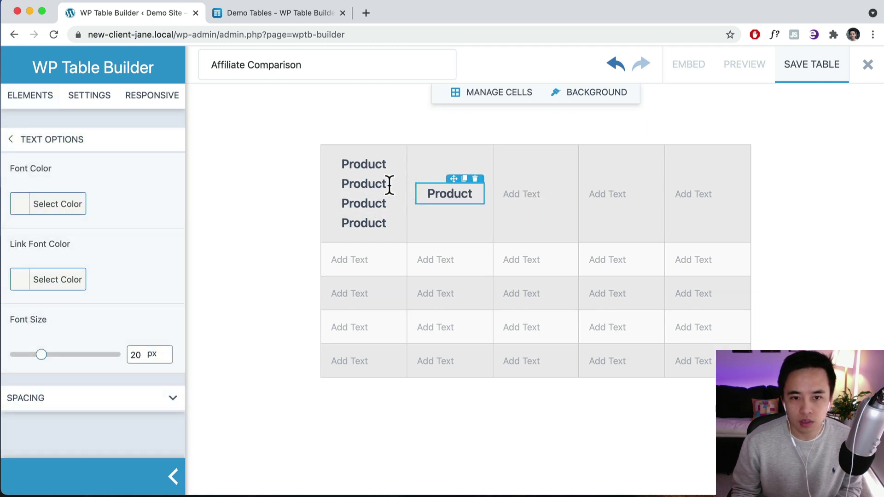
{"action": "left_click_drag", "start_coordinate": [368, 173], "coordinate": [514, 193]}
{"action": "left_click_drag", "start_coordinate": [364, 182], "coordinate": [703, 172]}
Step: Replace the headings of the second to fifth columns with "Features", "Pros", "Cons" and "Overall Rating"
{"action": "left_click", "coordinate": [453, 164]}
{"action": "left_click_drag", "start_coordinate": [476, 164], "coordinate": [421, 164]}
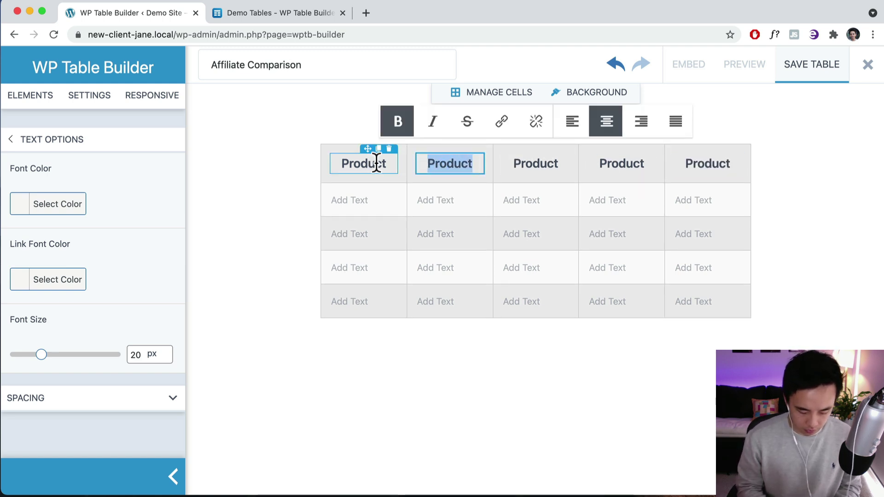
{"action": "type", "text": "Features"}
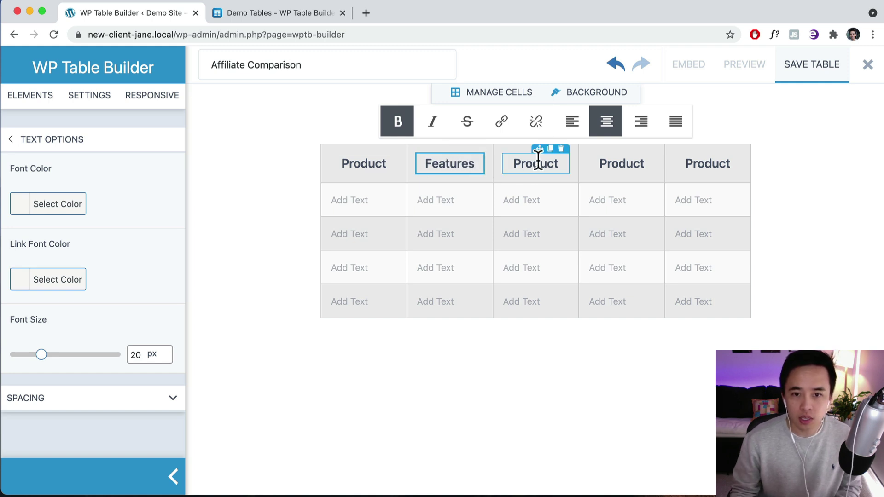
{"action": "left_click_drag", "start_coordinate": [562, 164], "coordinate": [512, 164]}
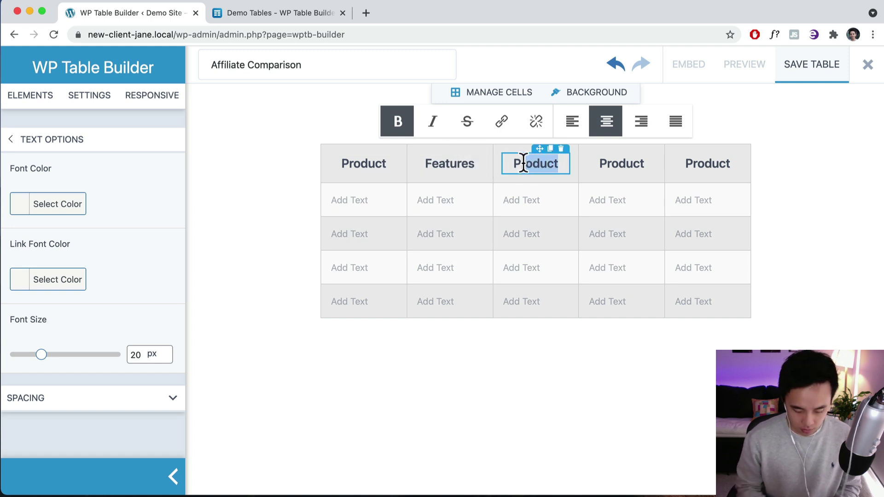
{"action": "type", "text": "Pros"}
{"action": "left_click_drag", "start_coordinate": [643, 164], "coordinate": [597, 164]}
{"action": "type", "text": "Cons"}
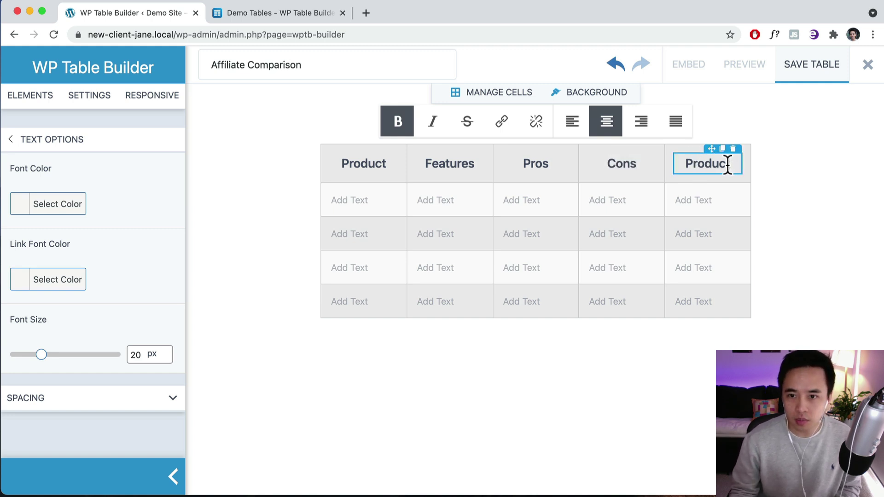
{"action": "left_click_drag", "start_coordinate": [730, 164], "coordinate": [638, 159]}
{"action": "type", "text": "Overall Rating"}
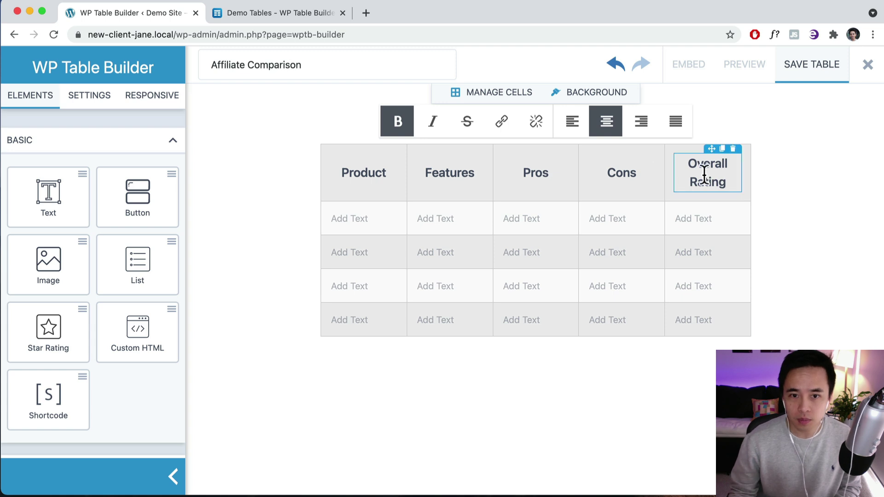
{"action": "left_click", "coordinate": [785, 197]}
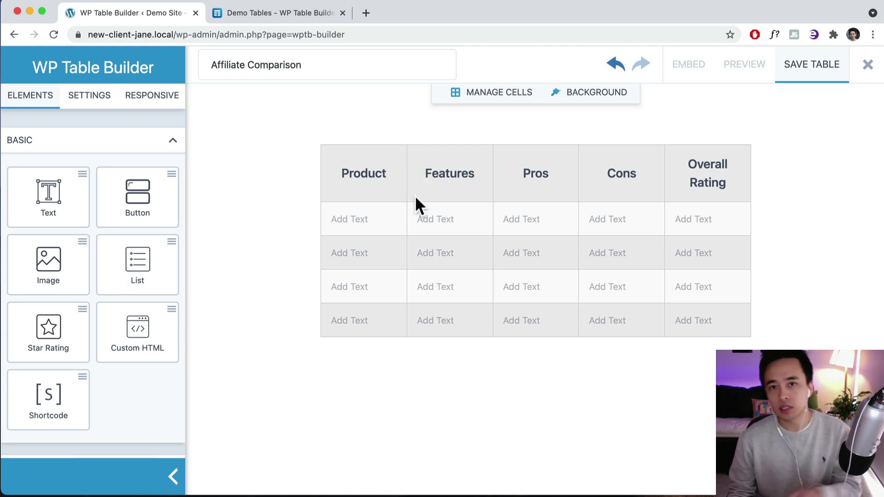
Step: Add a list element to the first cell under Features and delete that cell's placeholder text
{"action": "left_click_drag", "start_coordinate": [138, 255], "coordinate": [451, 209]}
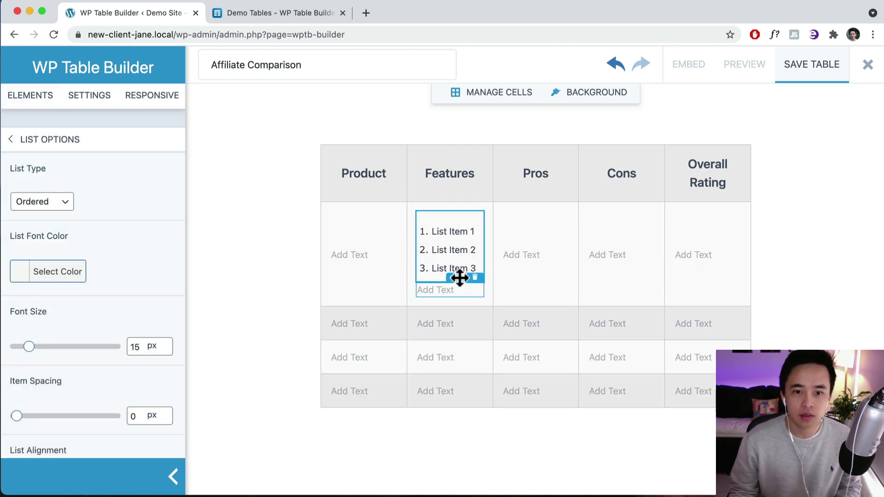
{"action": "left_click", "coordinate": [476, 277]}
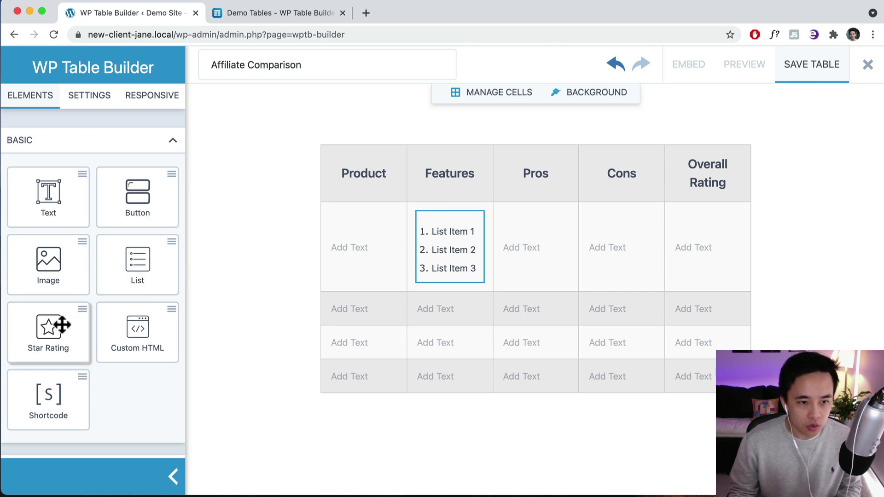
Step: Add a star rating element to the first cell under Overall Rating and delete that cell's placeholder text
{"action": "left_click_drag", "start_coordinate": [47, 331], "coordinate": [714, 252]}
{"action": "left_click_drag", "start_coordinate": [48, 331], "coordinate": [685, 244]}
{"action": "left_click_drag", "start_coordinate": [691, 234], "coordinate": [692, 234]}
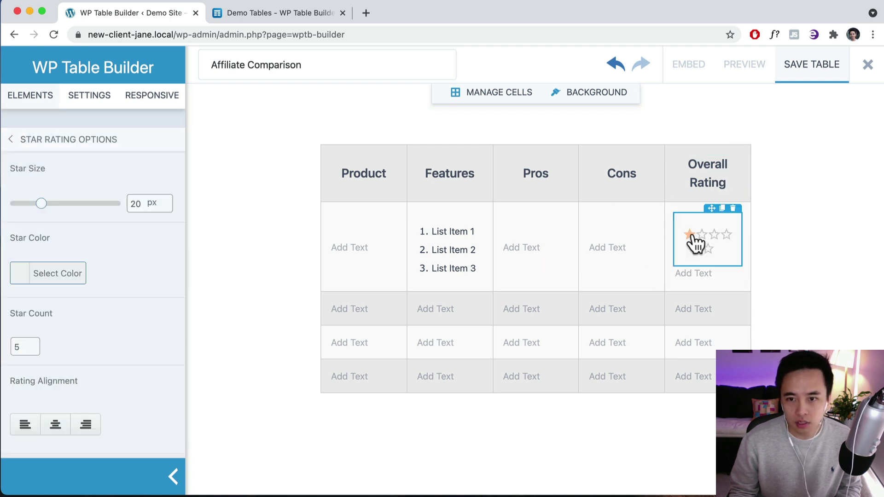
{"action": "left_click", "coordinate": [733, 260]}
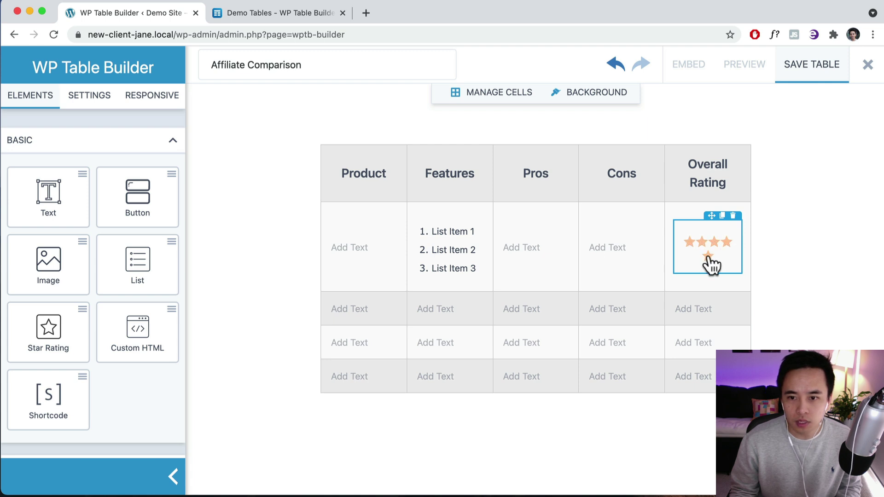
Step: Set the rating in the Overall Rating cell to five stars and reduce the star size to 15 px
{"action": "left_click", "coordinate": [710, 264]}
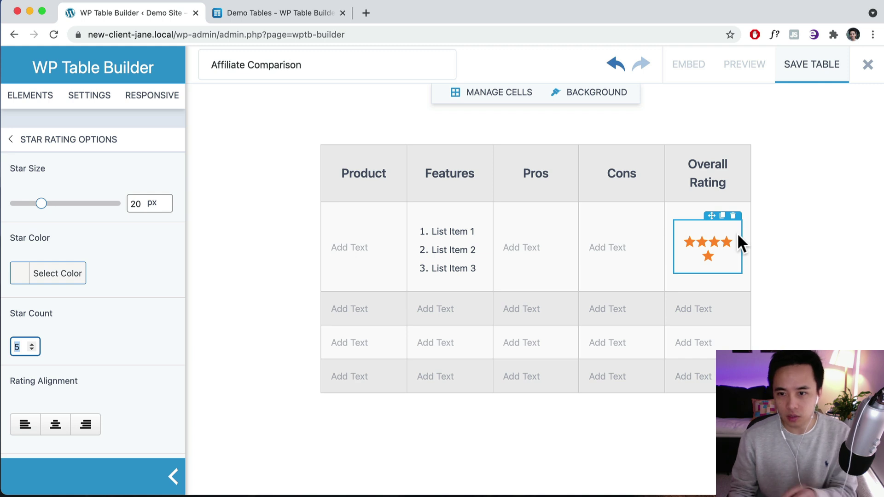
{"action": "left_click_drag", "start_coordinate": [44, 203], "coordinate": [30, 203]}
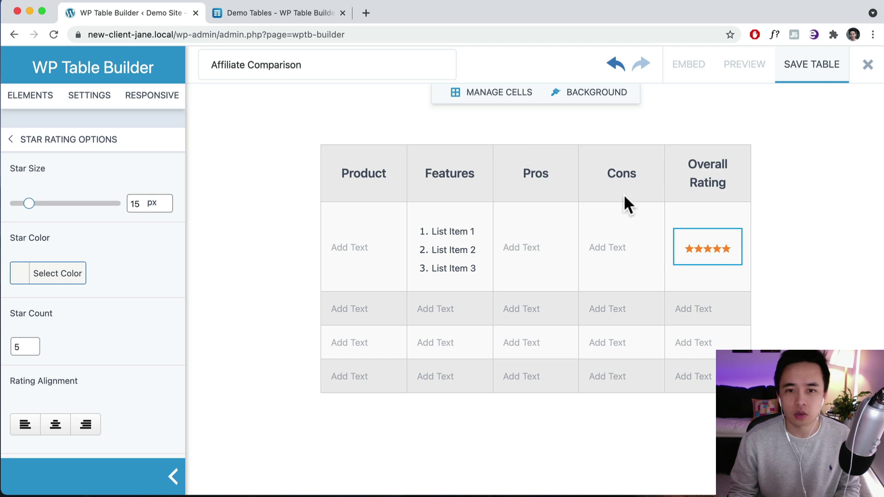
{"action": "mouse_move", "coordinate": [707, 190]}
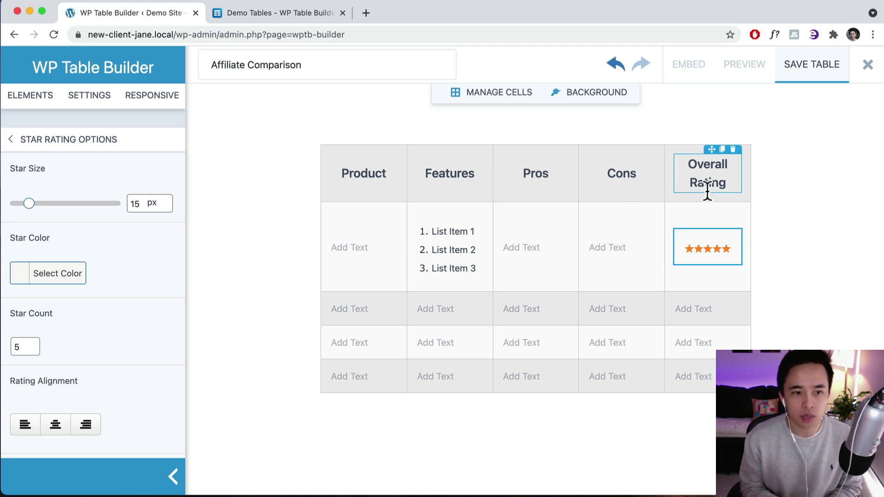
Step: Put the SG-trans.png logo in the first Product cell in place of its placeholder text, and place an image element in the cell below
{"action": "left_click", "coordinate": [10, 139]}
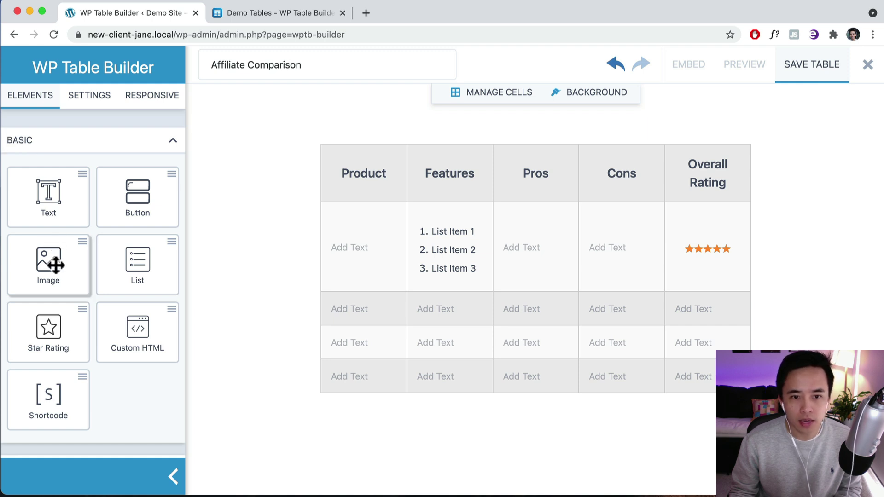
{"action": "left_click_drag", "start_coordinate": [54, 267], "coordinate": [351, 241]}
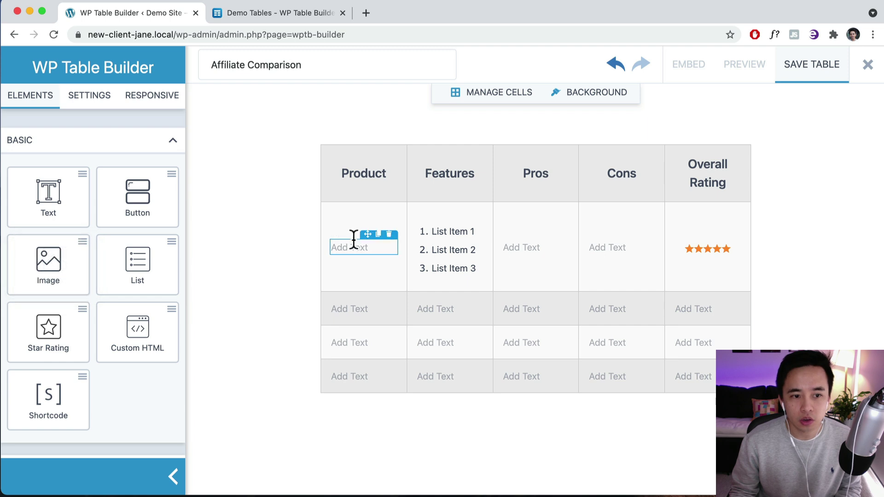
{"action": "left_click_drag", "start_coordinate": [68, 253], "coordinate": [379, 249]}
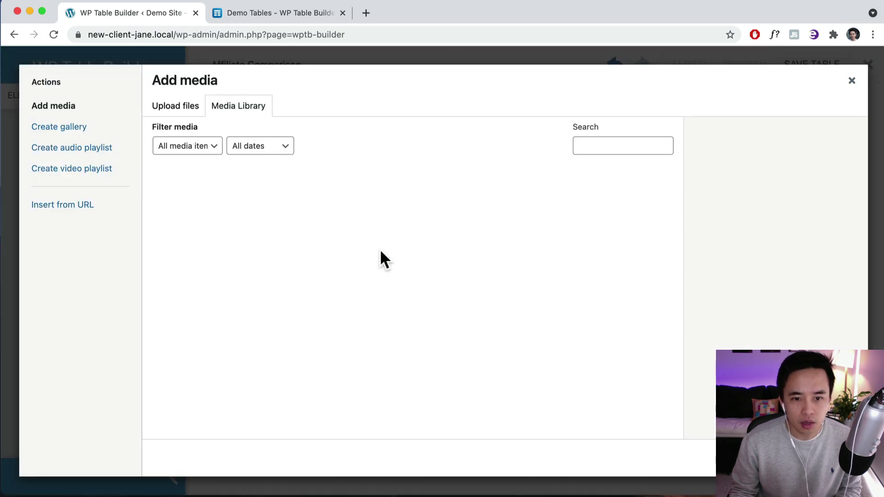
{"action": "left_click", "coordinate": [277, 210]}
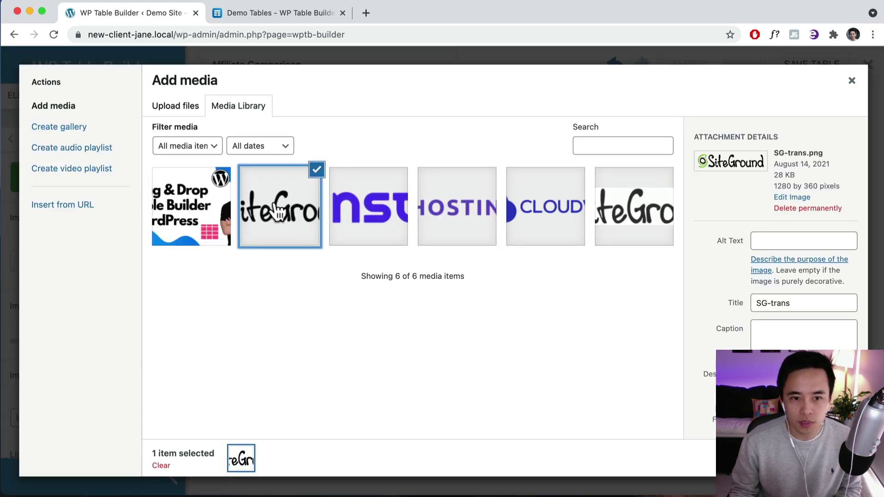
{"action": "left_click", "coordinate": [829, 458]}
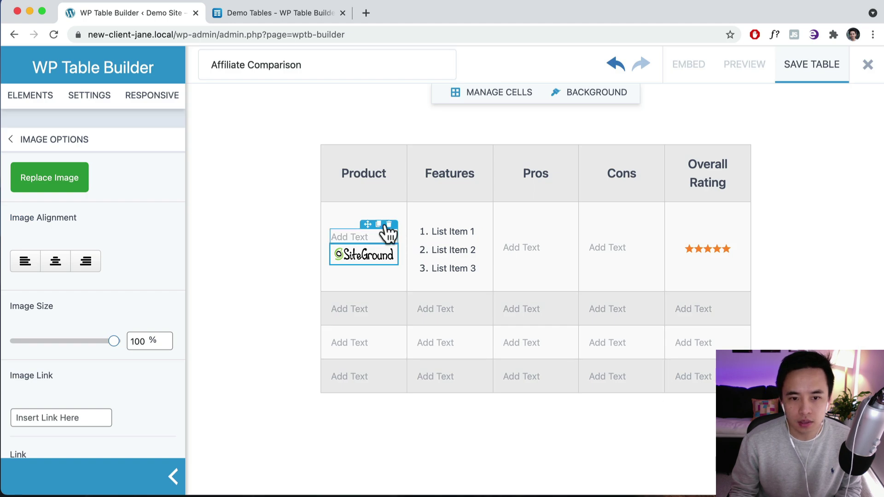
{"action": "left_click", "coordinate": [389, 225]}
{"action": "left_click_drag", "start_coordinate": [63, 270], "coordinate": [367, 299]}
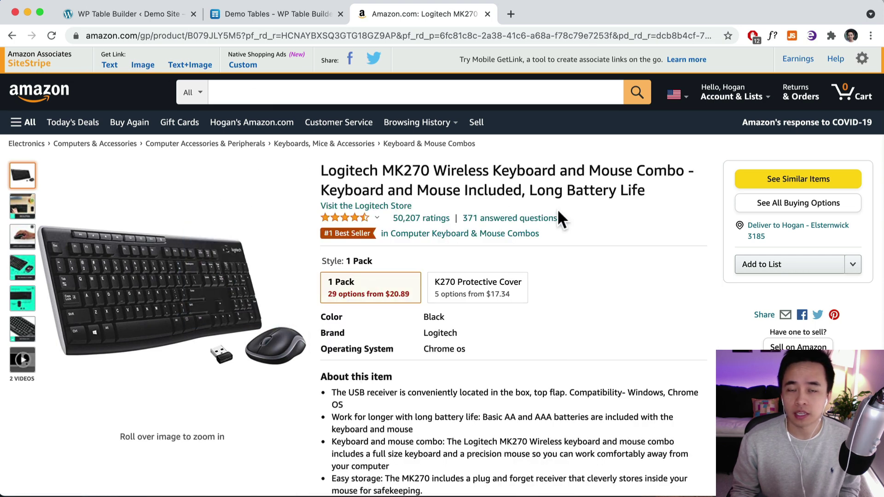
Step: On the Amazon page of the Logitech MK270 combo, generate a medium-size affiliate image link and copy its HTML code
{"action": "scroll", "coordinate": [565, 208], "scroll_direction": "down", "scroll_amount": 2}
{"action": "scroll", "coordinate": [565, 209], "scroll_direction": "up", "scroll_amount": 2}
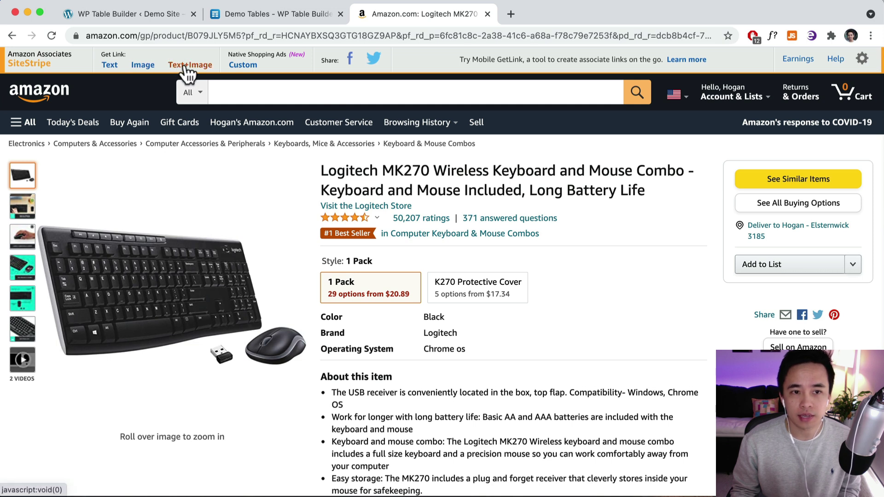
{"action": "left_click", "coordinate": [142, 66]}
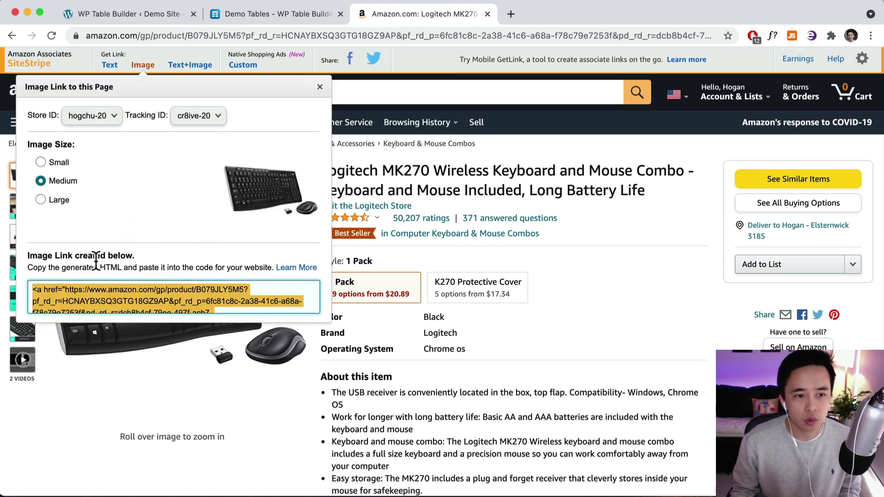
{"action": "scroll", "coordinate": [92, 216], "scroll_direction": "down", "scroll_amount": 1}
{"action": "scroll", "coordinate": [90, 219], "scroll_direction": "down", "scroll_amount": 1}
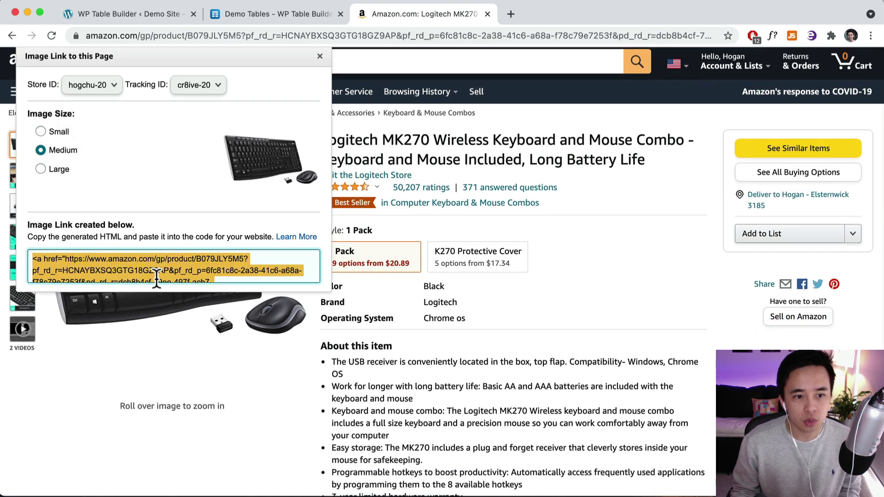
{"action": "right_click", "coordinate": [147, 266]}
{"action": "left_click", "coordinate": [172, 292]}
Step: Switch back to WP Table Builder and add a custom HTML element containing the copied Amazon code above the SiteGround logo
{"action": "left_click", "coordinate": [156, 18]}
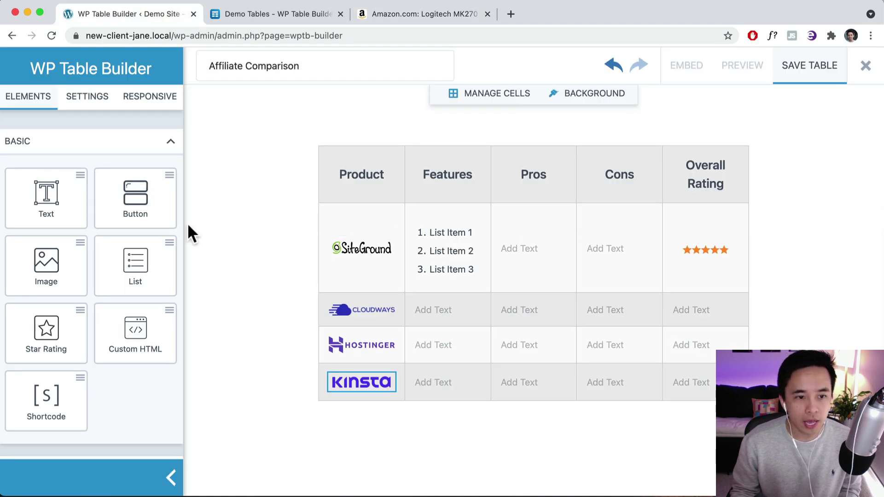
{"action": "left_click_drag", "start_coordinate": [127, 339], "coordinate": [357, 230]}
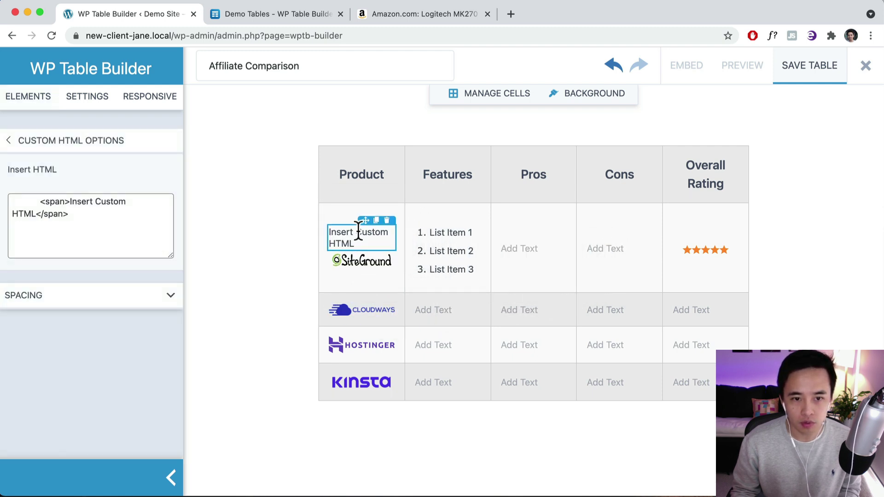
{"action": "left_click", "coordinate": [73, 214]}
{"action": "key", "text": "super+a"}
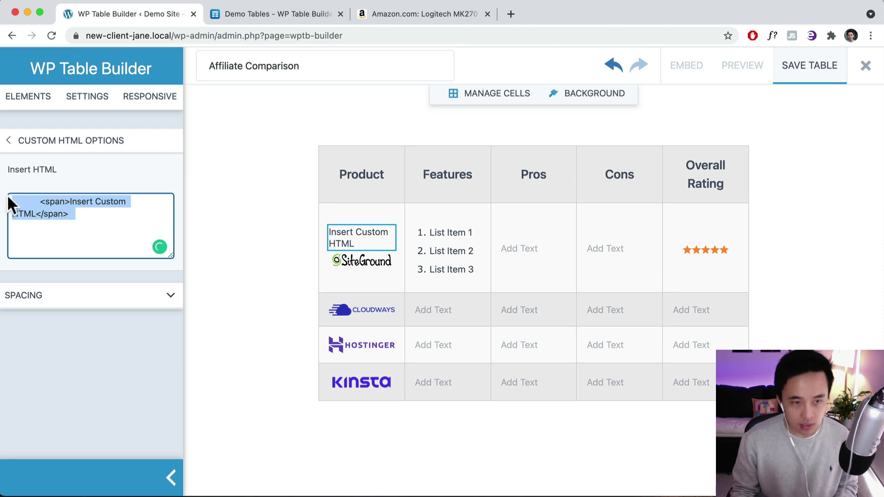
{"action": "key", "text": "super+v"}
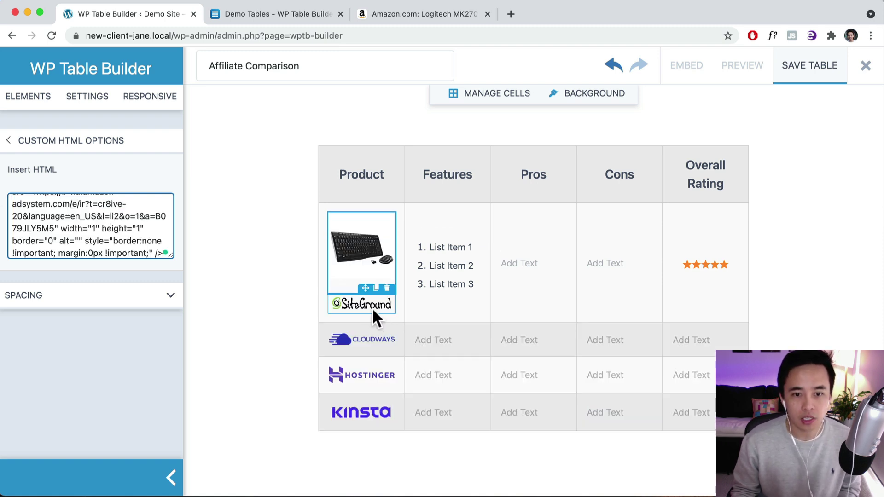
Step: Move the SiteGround logo above the keyboard image in the first Product cell and delete the logo
{"action": "left_click_drag", "start_coordinate": [364, 291], "coordinate": [367, 222]}
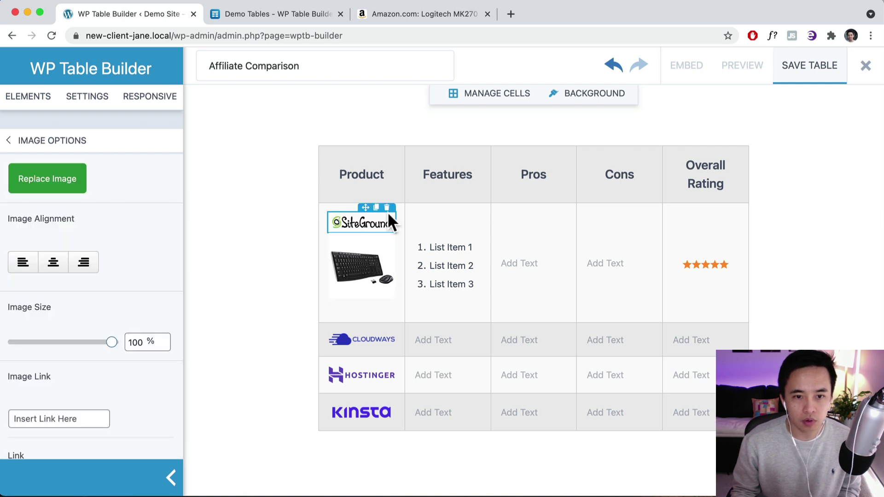
{"action": "left_click", "coordinate": [386, 208]}
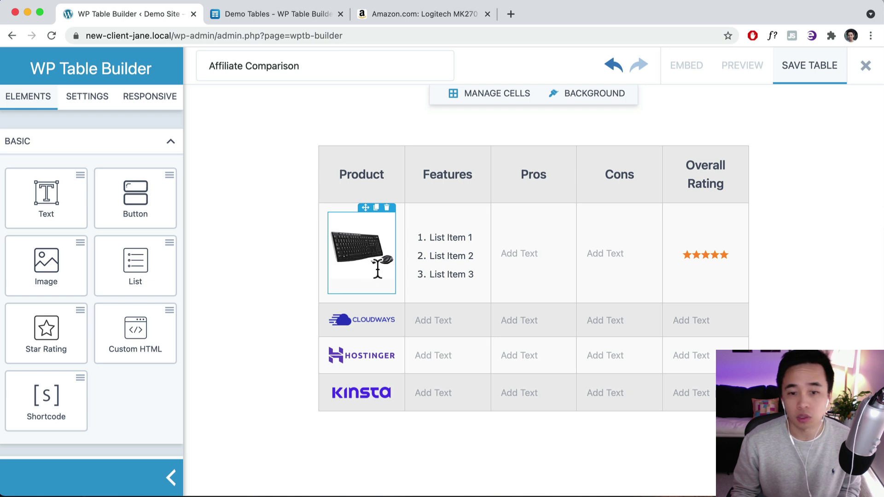
Step: Add a button below the star rating in the first Overall Rating cell and label it "Purchase Here"
{"action": "left_click_drag", "start_coordinate": [132, 199], "coordinate": [712, 285]}
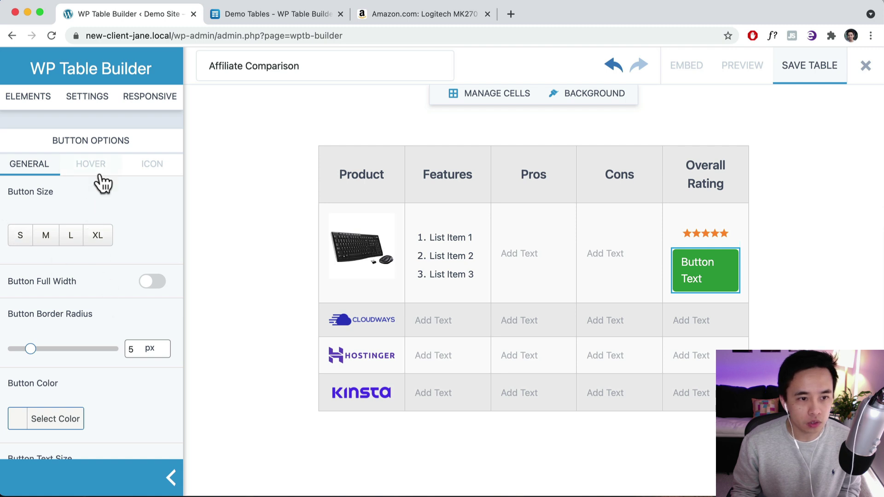
{"action": "left_click", "coordinate": [701, 278]}
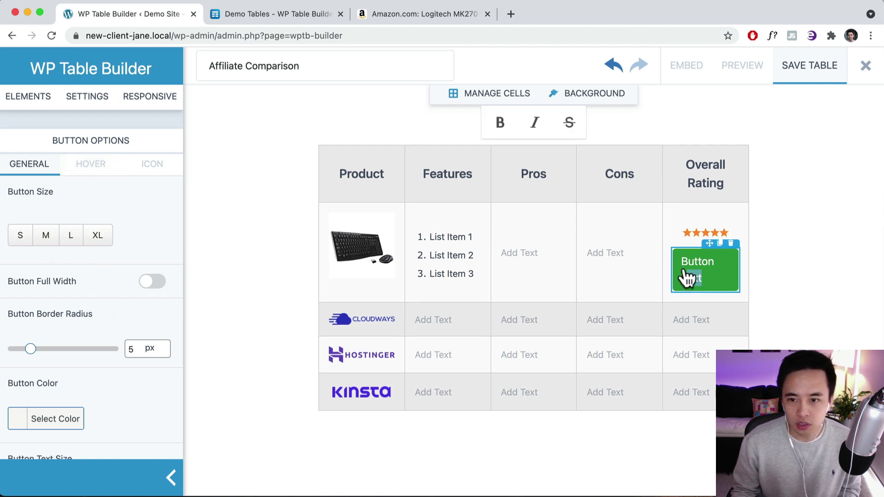
{"action": "triple_click", "coordinate": [689, 276]}
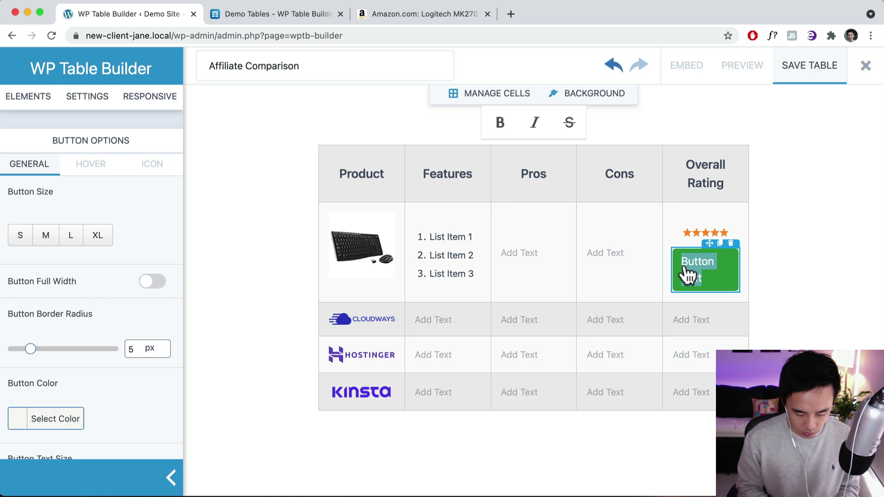
{"action": "type", "text": "Pu"}
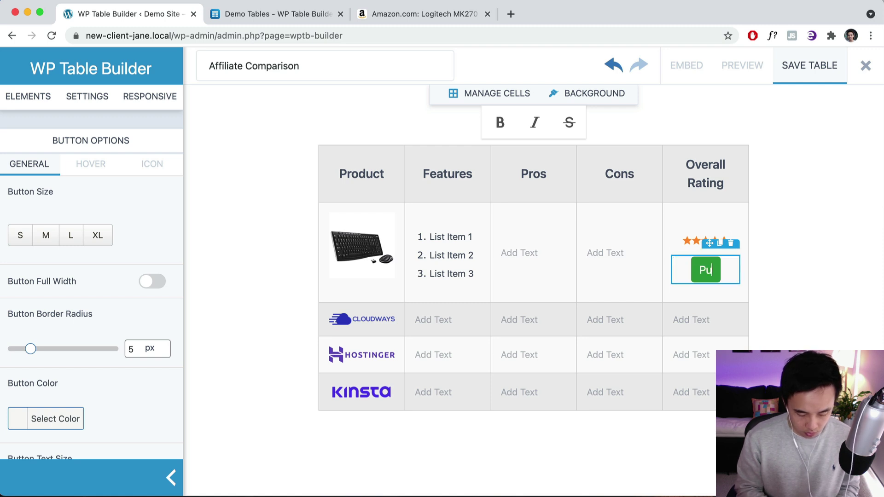
{"action": "type", "text": "rchase Here"}
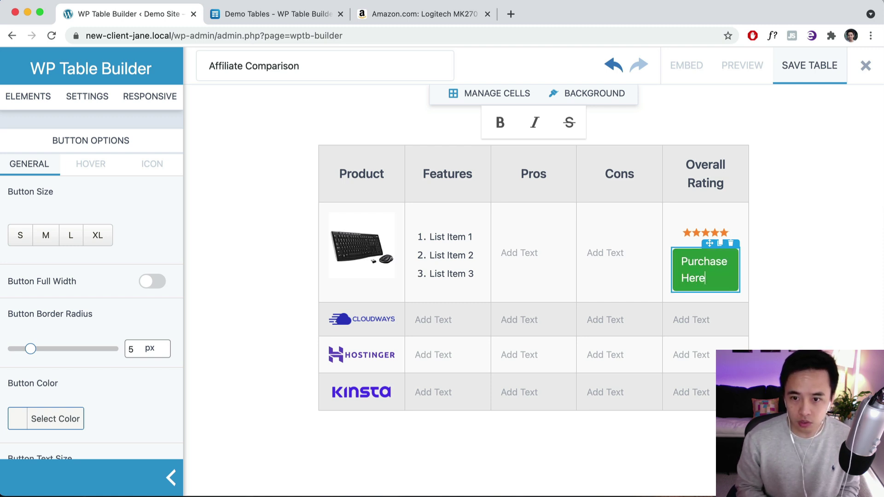
Step: Shorten the button label in the first Overall Rating cell to "Purchase" and set the button size to S
{"action": "key", "text": "BackSpace"}
{"action": "key", "text": "BackSpace"}
{"action": "key", "text": "BackSpace"}
{"action": "key", "text": "BackSpace"}
{"action": "key", "text": "BackSpace"}
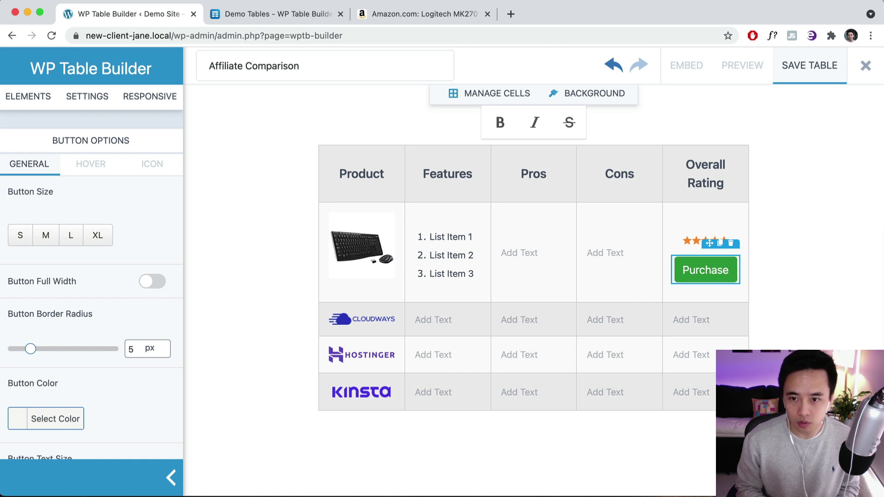
{"action": "left_click", "coordinate": [19, 237]}
Step: Change the Purchase button's color to the preset orange
{"action": "scroll", "coordinate": [55, 322], "scroll_direction": "down", "scroll_amount": 5}
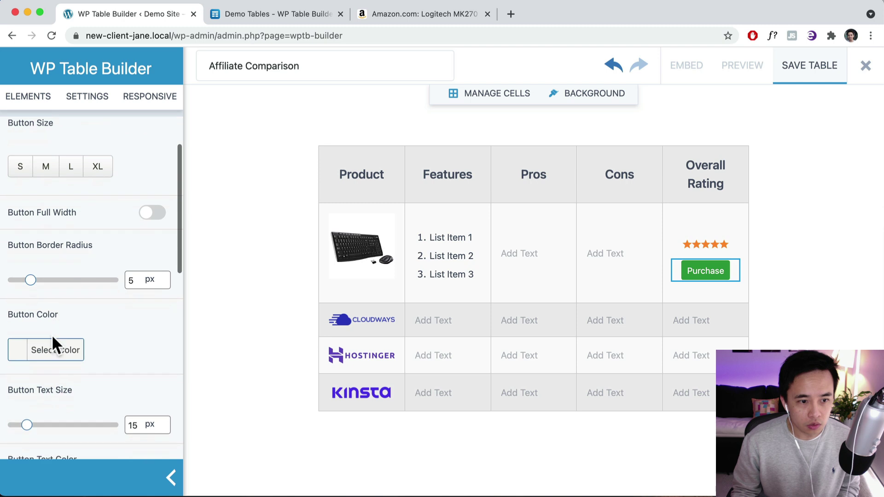
{"action": "left_click", "coordinate": [27, 317]}
{"action": "scroll", "coordinate": [65, 336], "scroll_direction": "down", "scroll_amount": 3}
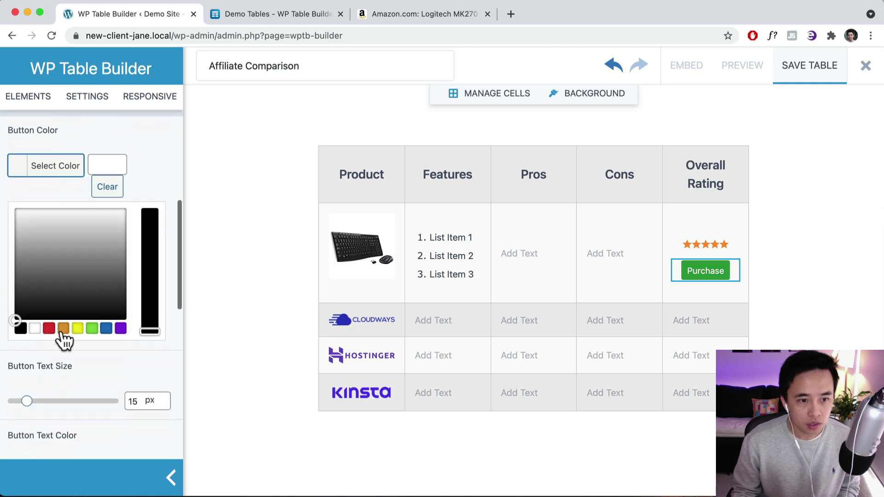
{"action": "left_click", "coordinate": [64, 330]}
{"action": "left_click", "coordinate": [63, 328]}
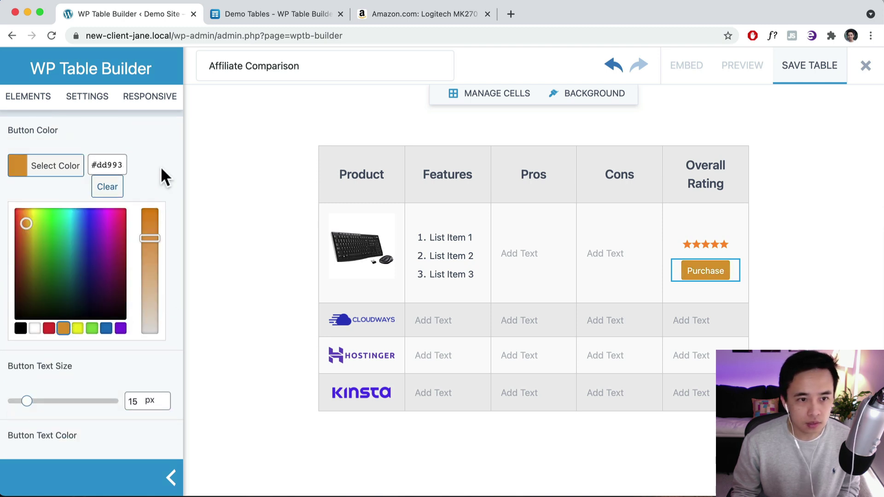
{"action": "left_click", "coordinate": [156, 151]}
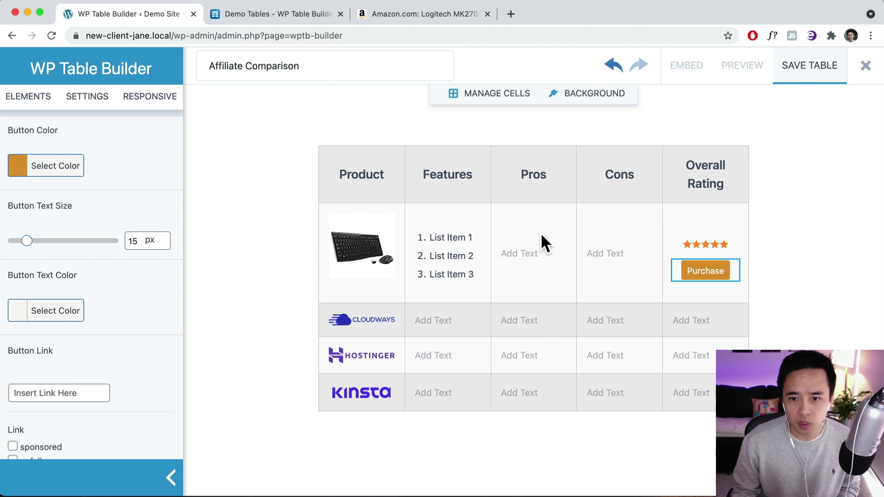
Step: Switch to the Amazon page of the Logitech MK270 combo, generate a short text affiliate link and copy it for the button link
{"action": "scroll", "coordinate": [147, 231], "scroll_direction": "up", "scroll_amount": 3}
{"action": "scroll", "coordinate": [147, 231], "scroll_direction": "down", "scroll_amount": 7}
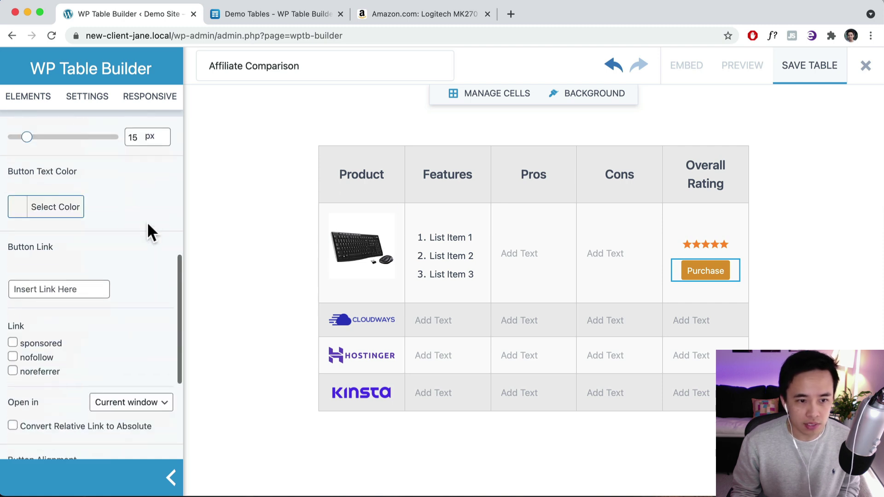
{"action": "left_click", "coordinate": [50, 290]}
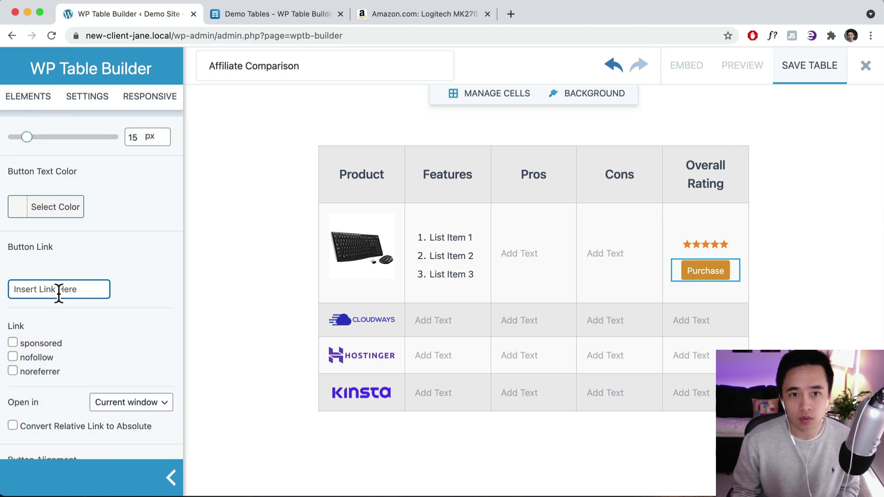
{"action": "left_click", "coordinate": [394, 12]}
{"action": "left_click", "coordinate": [320, 56]}
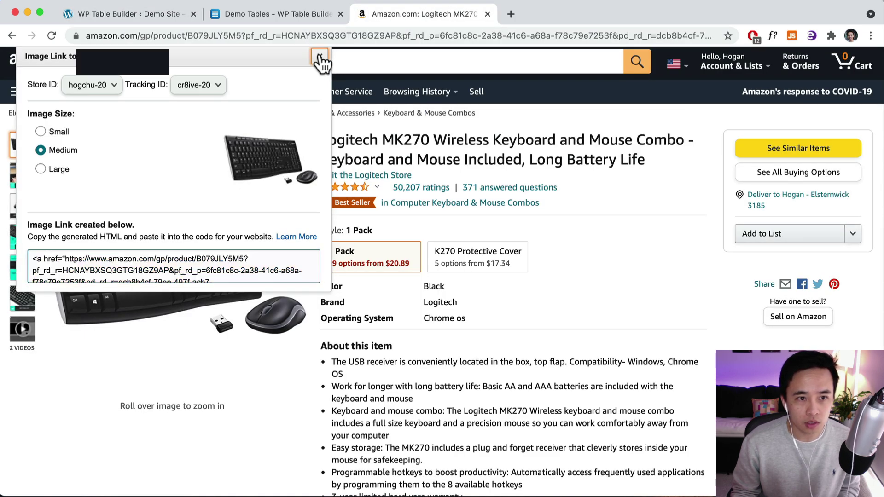
{"action": "left_click", "coordinate": [318, 58]}
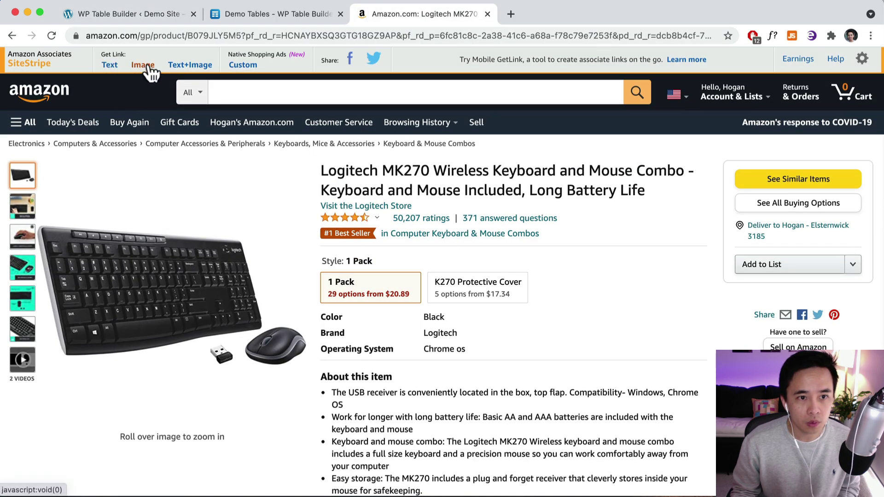
{"action": "left_click", "coordinate": [107, 65]}
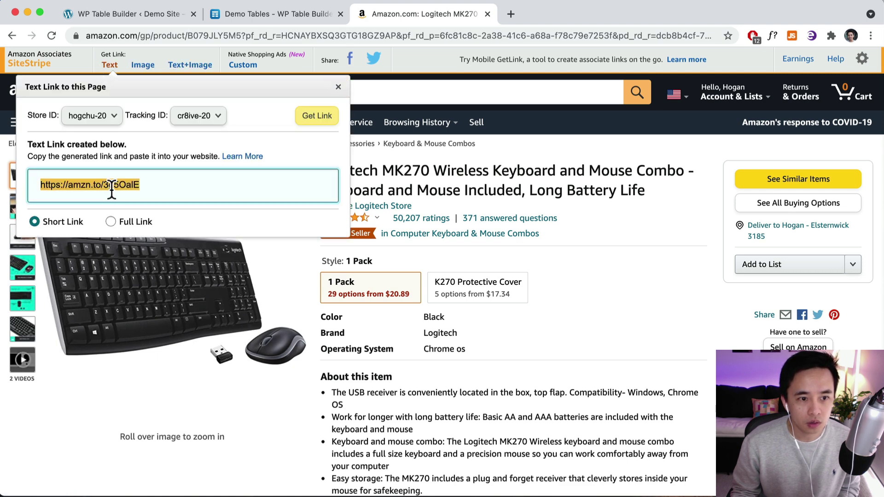
{"action": "right_click", "coordinate": [107, 188]}
{"action": "left_click", "coordinate": [123, 215]}
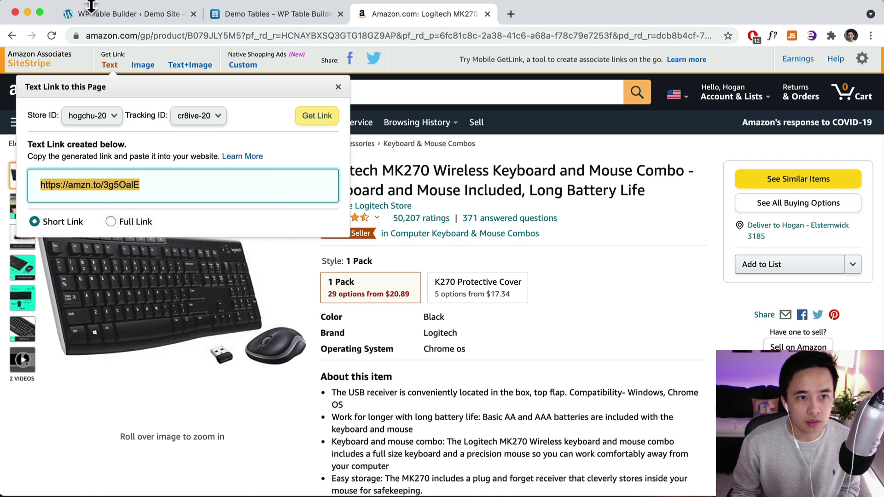
Step: Switch back to WP Table Builder, paste the Amazon short link as the Purchase button's link and mark it nofollow
{"action": "left_click", "coordinate": [123, 15]}
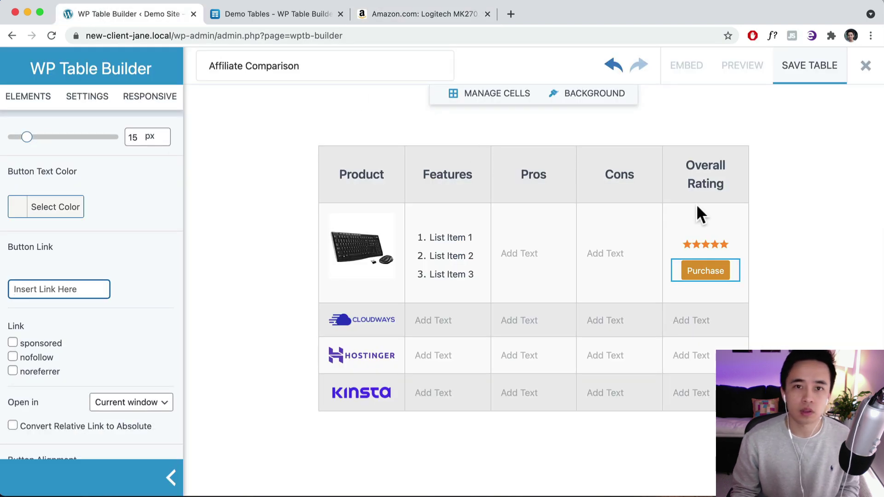
{"action": "key", "text": "super+v"}
{"action": "left_click", "coordinate": [80, 339]}
{"action": "left_click", "coordinate": [40, 359]}
{"action": "left_click", "coordinate": [13, 357]}
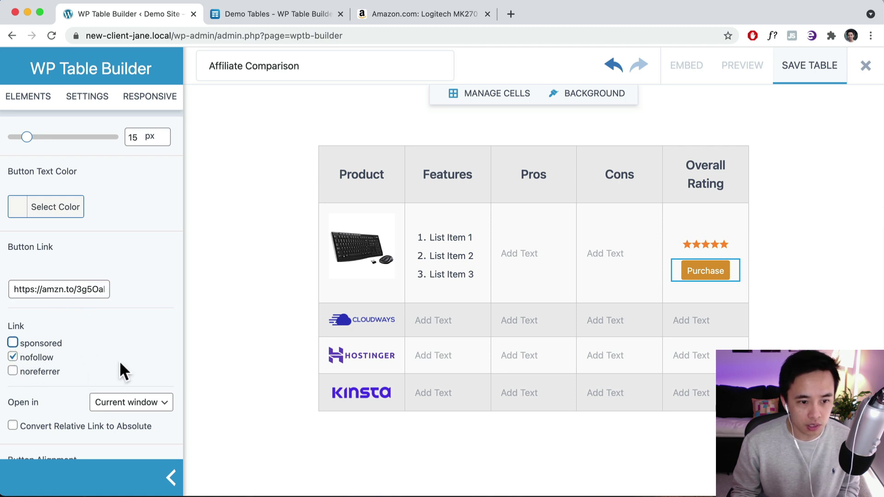
Step: Set the Purchase button's link to open in a new tab
{"action": "scroll", "coordinate": [118, 361], "scroll_direction": "down", "scroll_amount": 3}
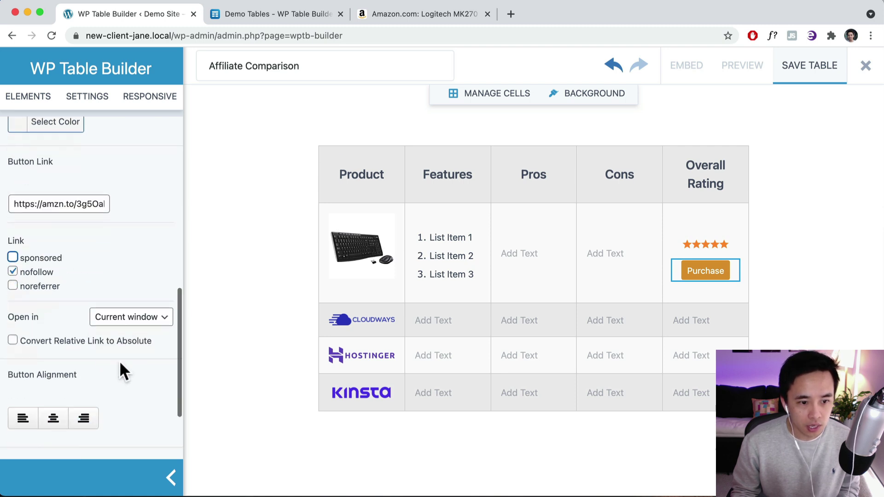
{"action": "left_click", "coordinate": [122, 316]}
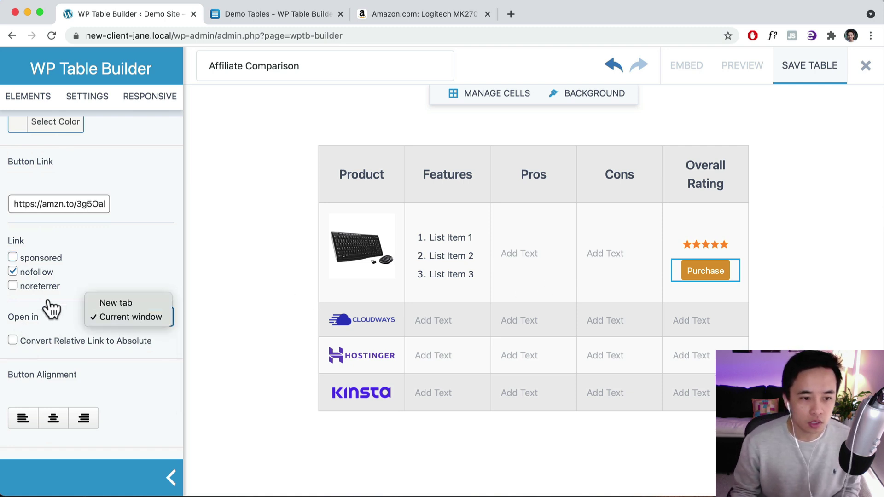
{"action": "left_click", "coordinate": [116, 304]}
Step: Review the Purchase button's general, hover and icon options
{"action": "scroll", "coordinate": [86, 299], "scroll_direction": "up", "scroll_amount": 10}
{"action": "scroll", "coordinate": [87, 299], "scroll_direction": "up", "scroll_amount": 4}
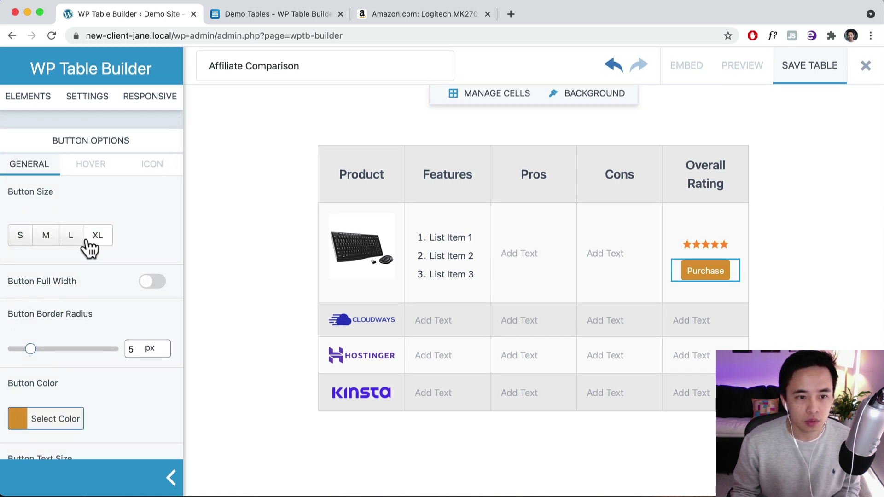
{"action": "left_click", "coordinate": [87, 170]}
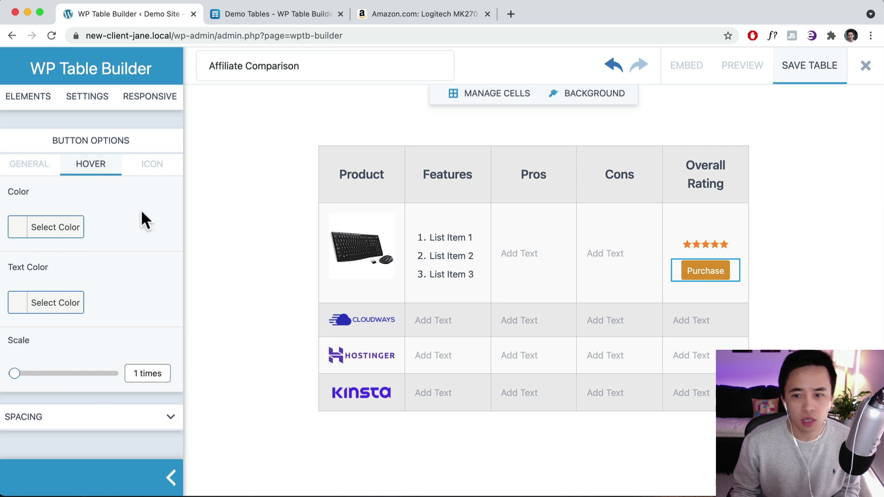
{"action": "left_click", "coordinate": [153, 173]}
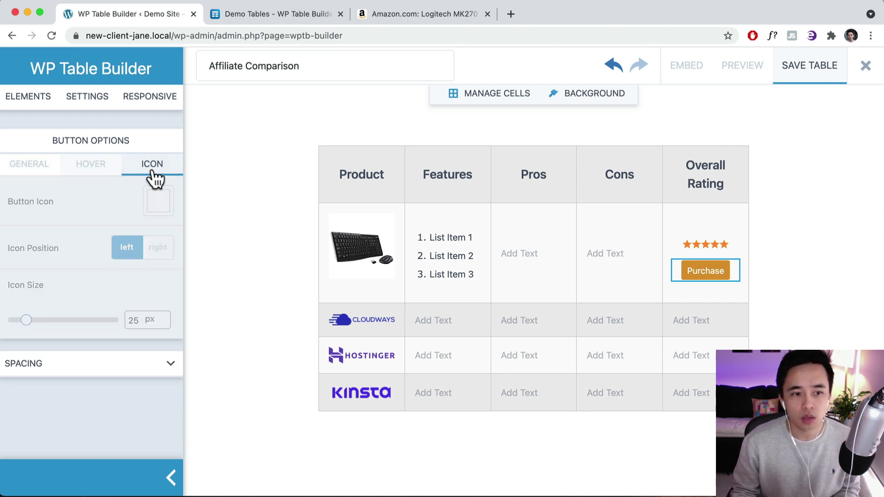
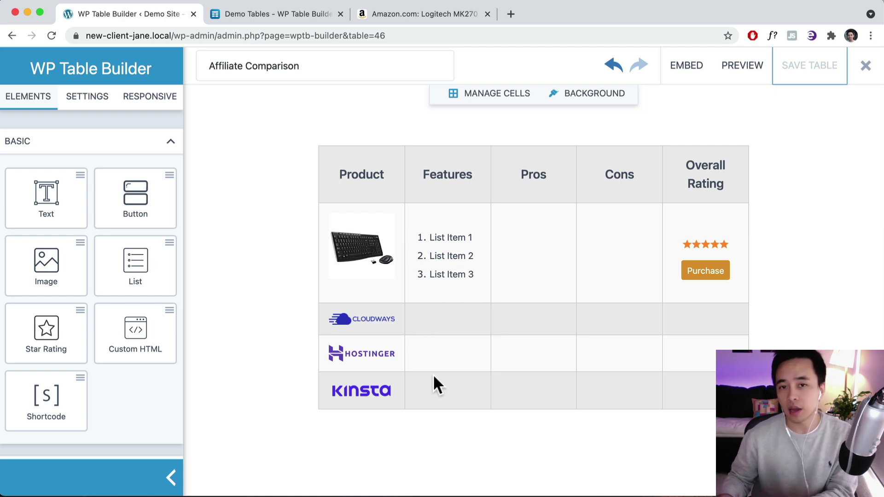
Step: In cell management, add a row at the bottom of the table and remove it again
{"action": "left_click", "coordinate": [511, 94]}
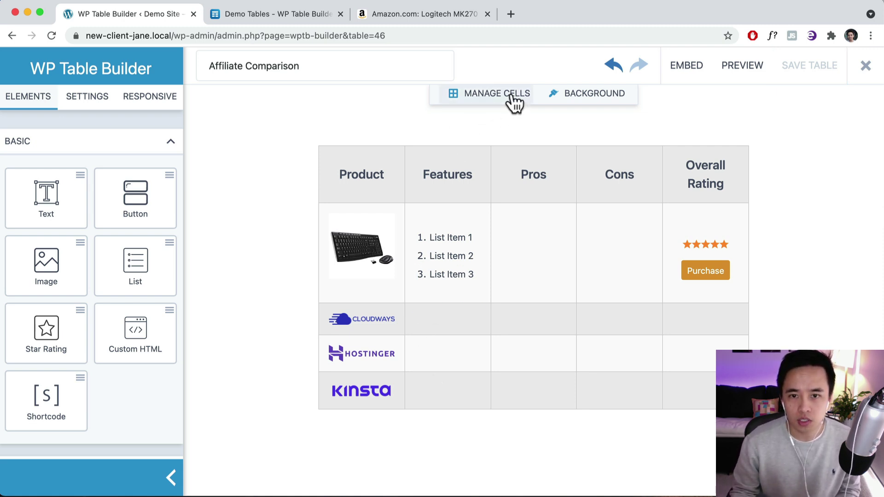
{"action": "scroll", "coordinate": [440, 242], "scroll_direction": "down", "scroll_amount": 2}
{"action": "scroll", "coordinate": [440, 241], "scroll_direction": "up", "scroll_amount": 2}
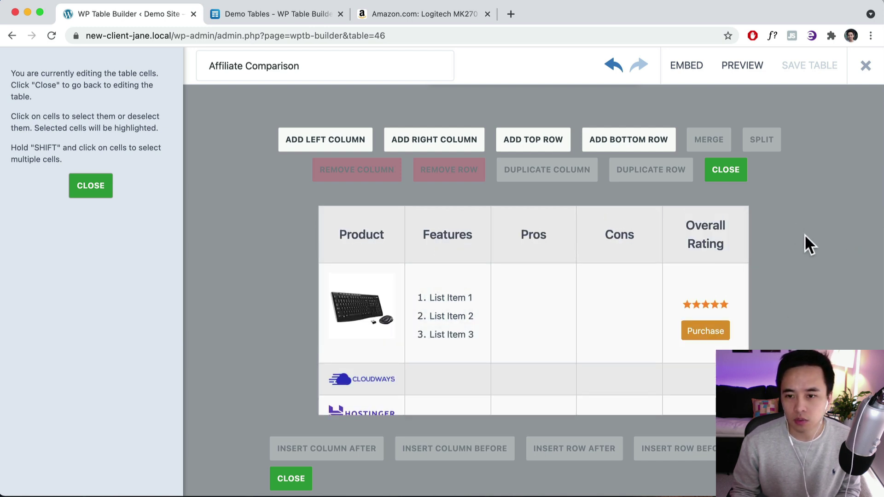
{"action": "scroll", "coordinate": [480, 255], "scroll_direction": "down", "scroll_amount": 2}
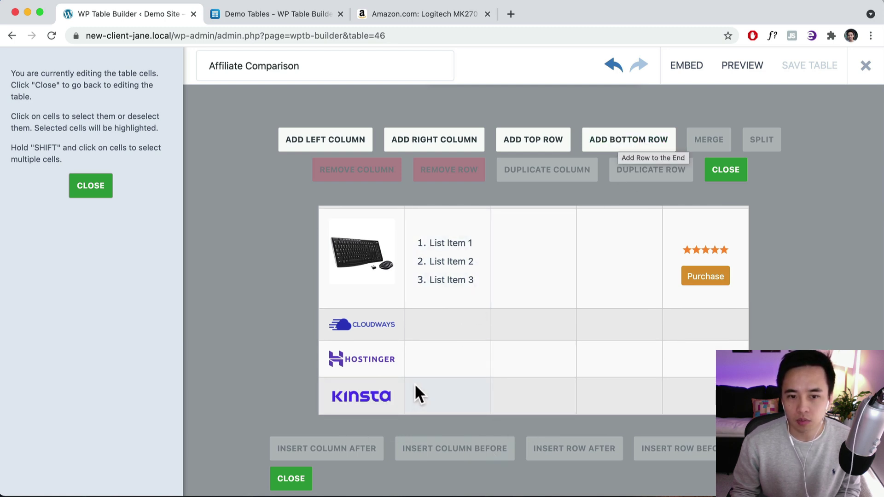
{"action": "left_click", "coordinate": [640, 140]}
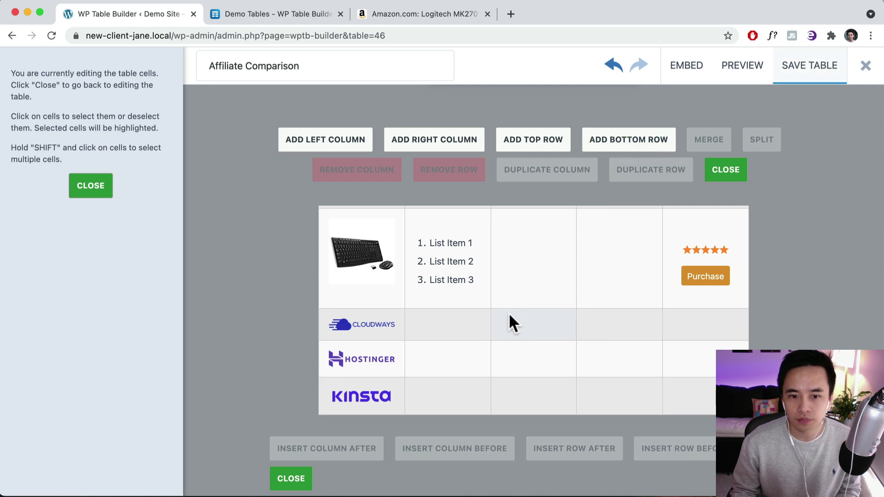
{"action": "scroll", "coordinate": [509, 315], "scroll_direction": "down", "scroll_amount": 2}
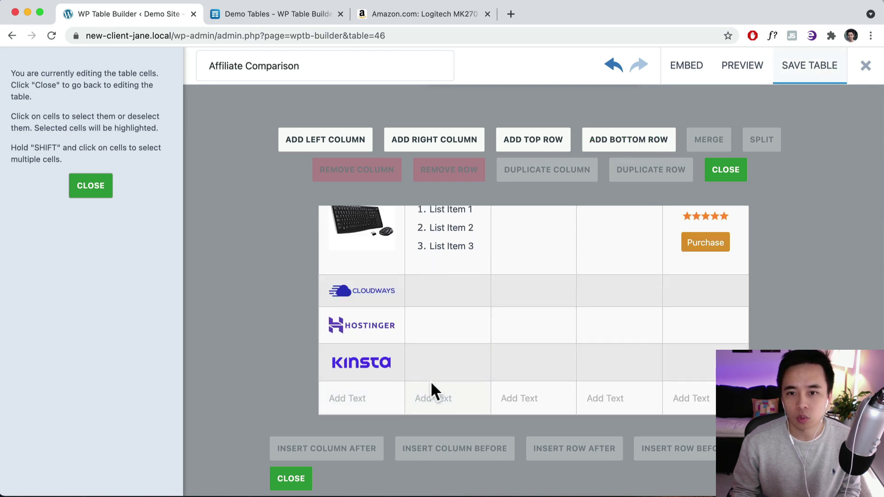
{"action": "left_click", "coordinate": [370, 395]}
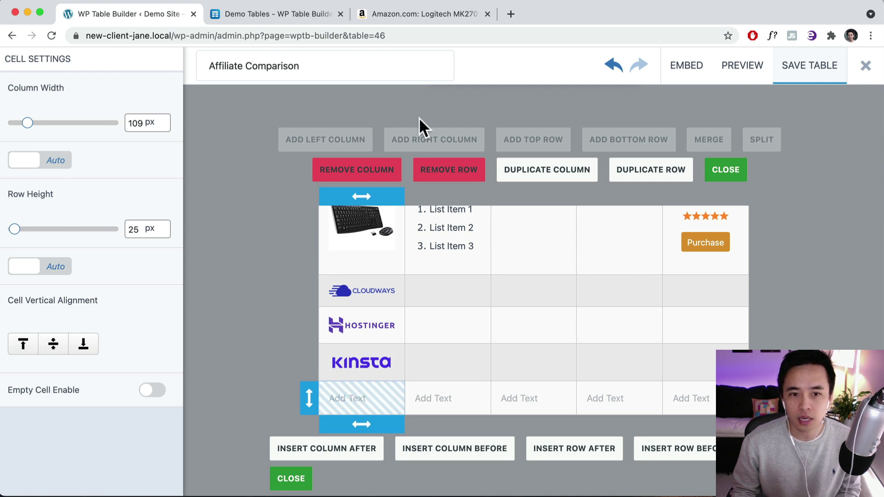
{"action": "left_click", "coordinate": [458, 172]}
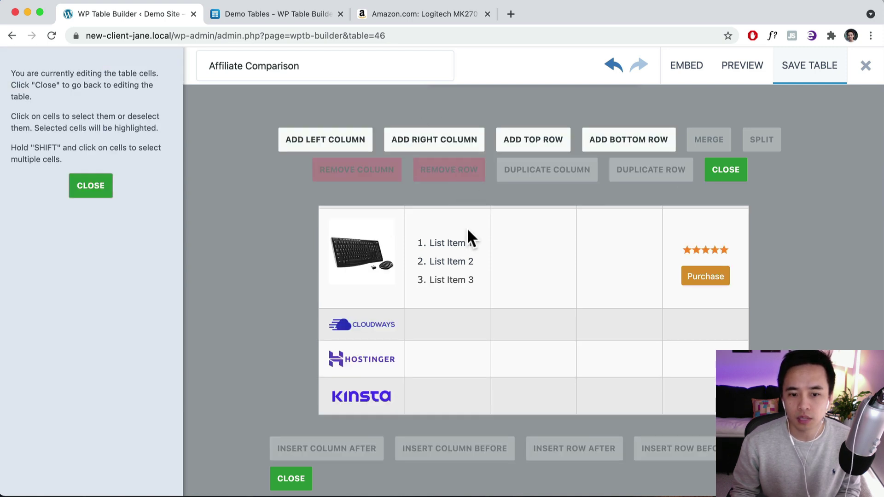
Step: Add a column before the Product column, remove it again and leave cell management
{"action": "scroll", "coordinate": [440, 349], "scroll_direction": "up", "scroll_amount": 5}
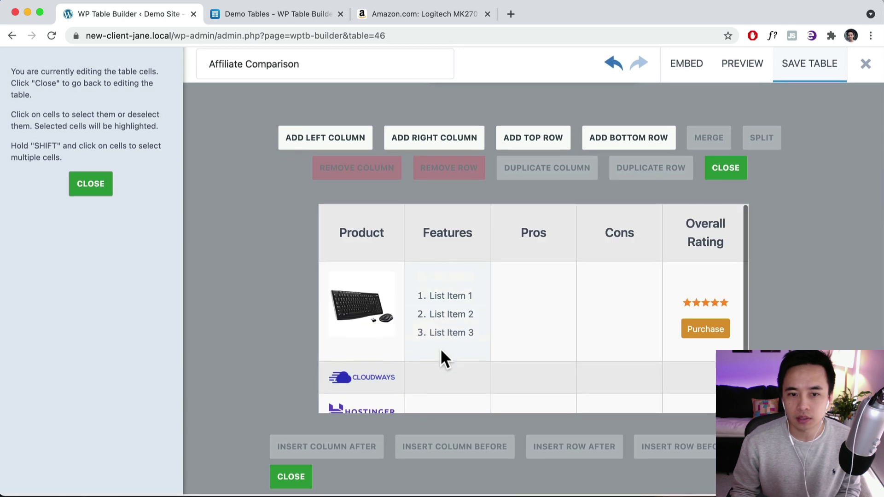
{"action": "scroll", "coordinate": [366, 220], "scroll_direction": "up", "scroll_amount": 1}
{"action": "left_click", "coordinate": [309, 139]}
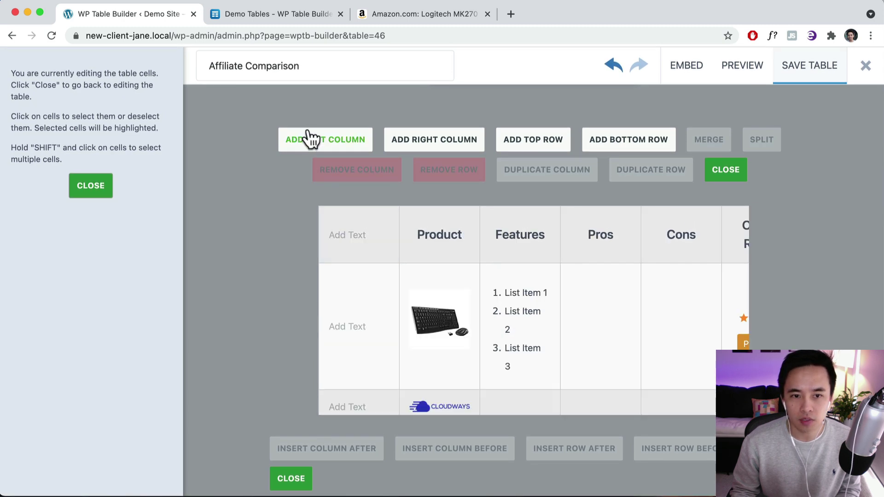
{"action": "left_click", "coordinate": [350, 231]}
{"action": "left_click", "coordinate": [368, 168]}
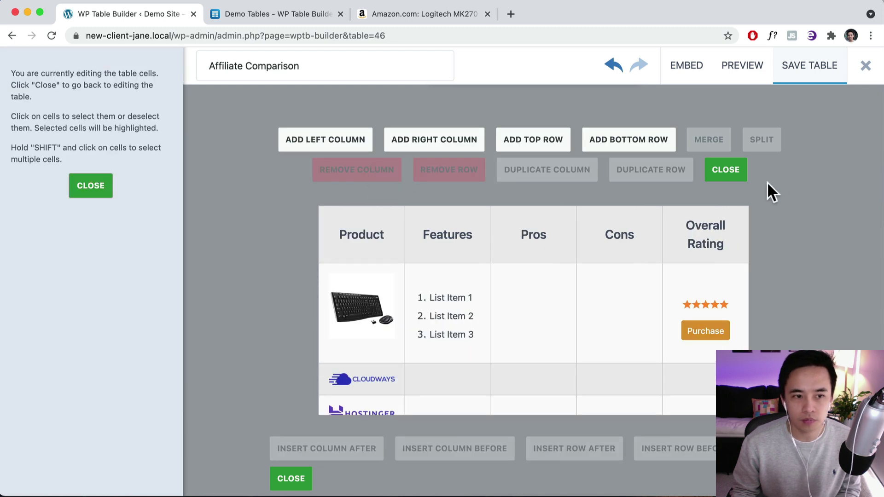
{"action": "left_click", "coordinate": [725, 175]}
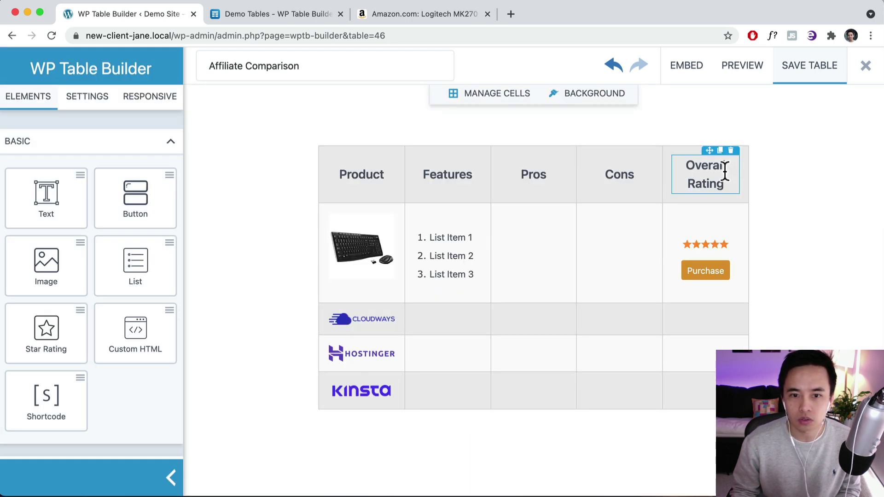
Step: Set the table's header row background to the preset blue 4A90E2
{"action": "left_click", "coordinate": [589, 98]}
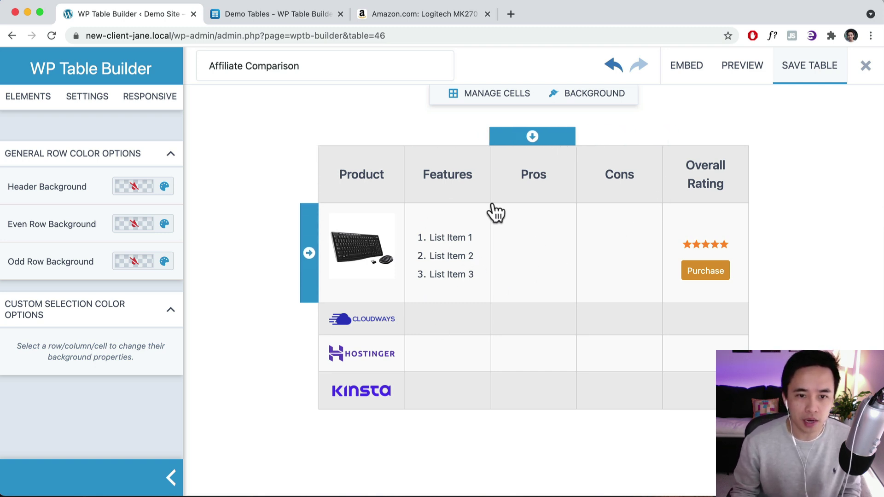
{"action": "left_click", "coordinate": [371, 173]}
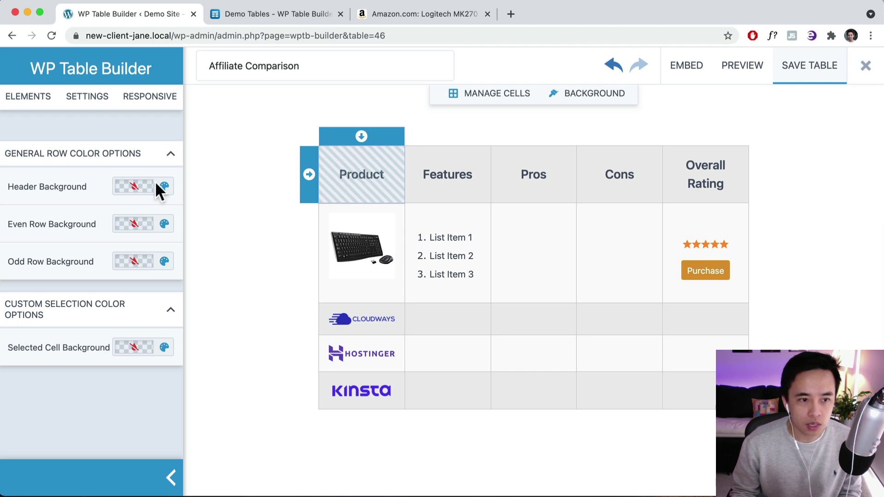
{"action": "left_click", "coordinate": [125, 189]}
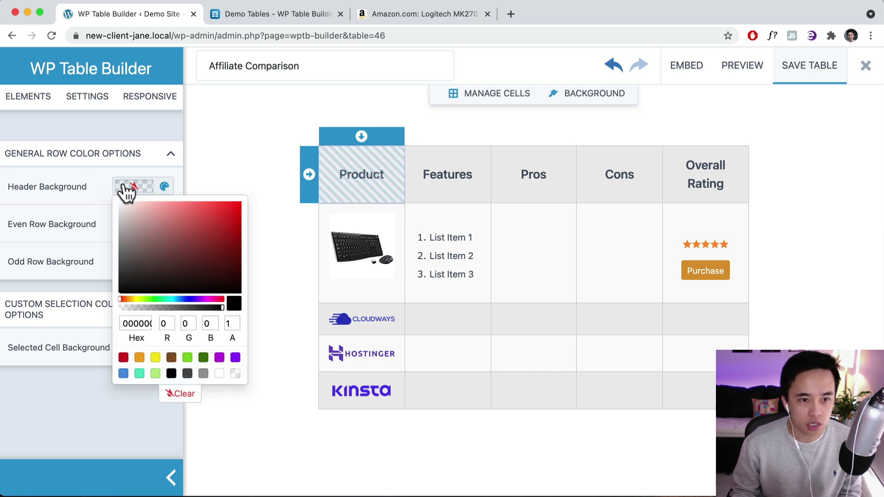
{"action": "left_click", "coordinate": [123, 374]}
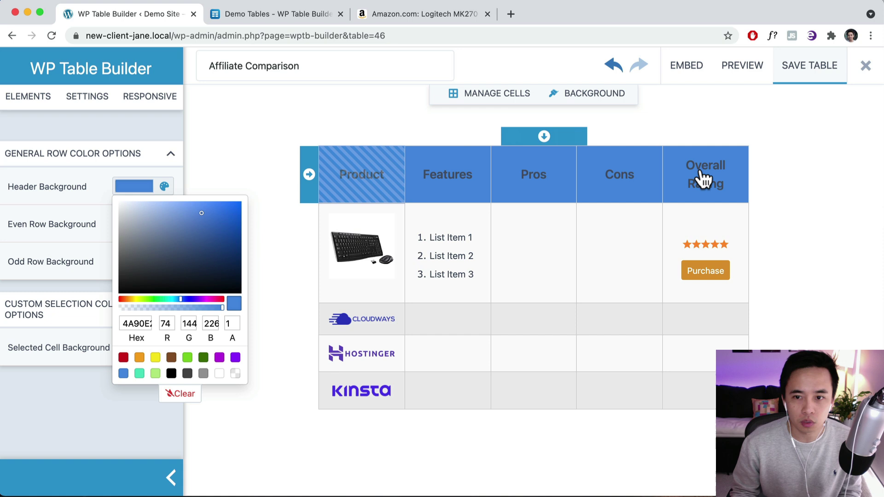
{"action": "left_click", "coordinate": [790, 184]}
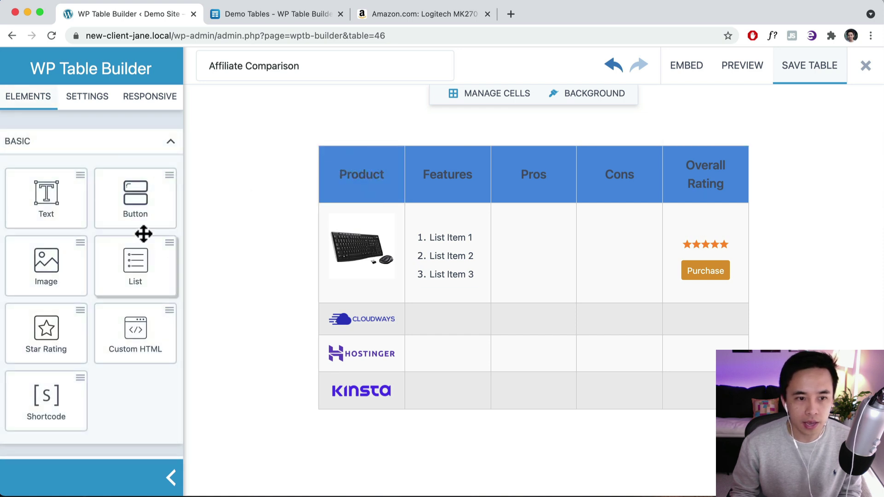
Step: Set the table's even row and odd row backgrounds to white, FFFFFF
{"action": "left_click", "coordinate": [594, 93]}
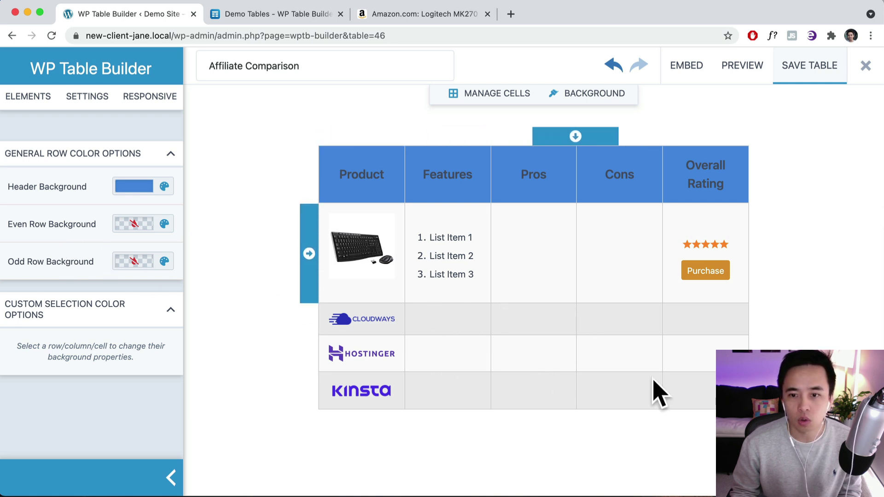
{"action": "left_click", "coordinate": [125, 225]}
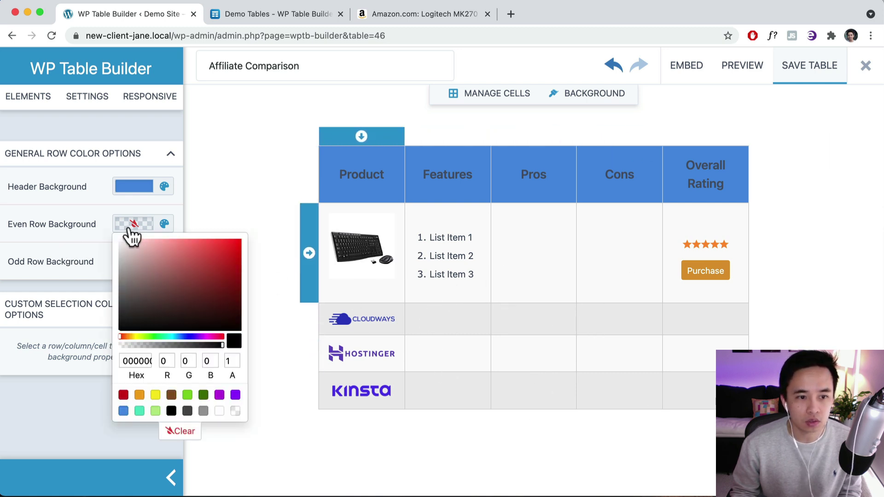
{"action": "left_click", "coordinate": [220, 411]}
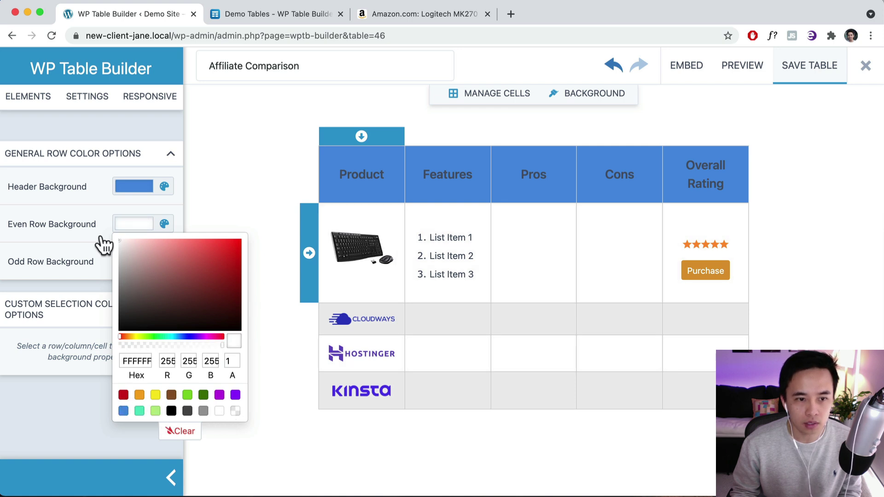
{"action": "left_click", "coordinate": [124, 261]}
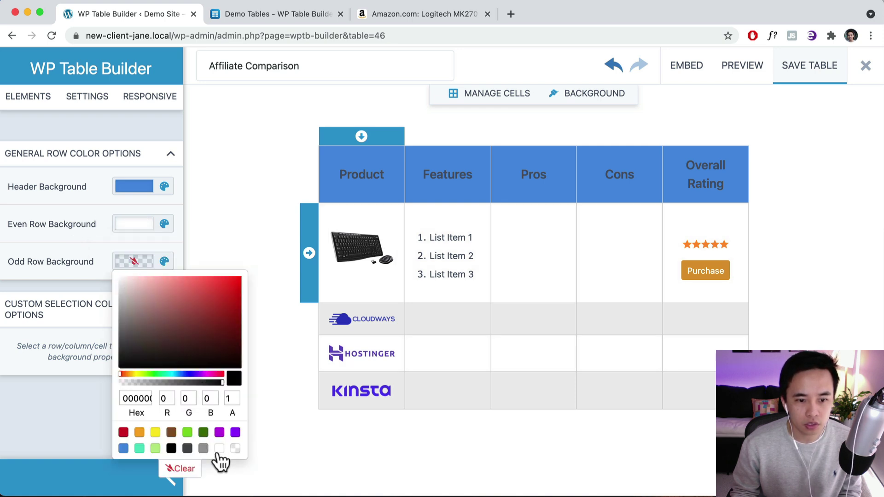
{"action": "left_click", "coordinate": [219, 449]}
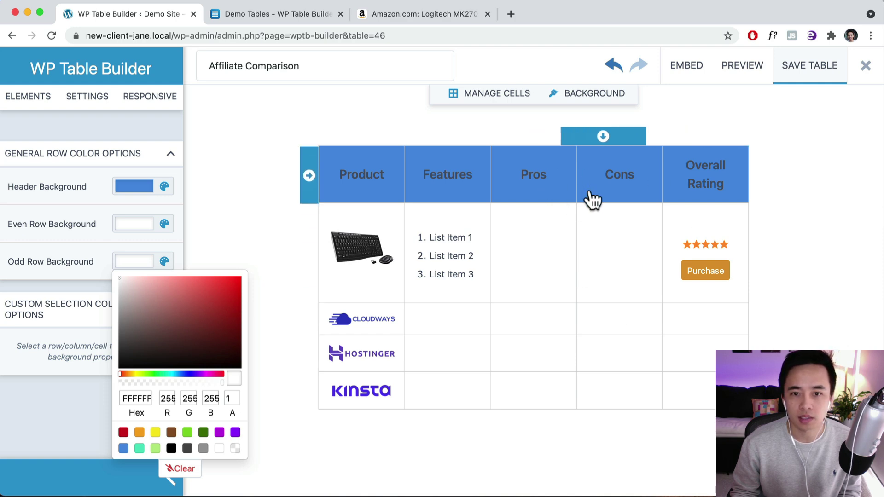
{"action": "left_click", "coordinate": [747, 217]}
Step: Change the font color of the table's header labels to white
{"action": "scroll", "coordinate": [90, 313], "scroll_direction": "up", "scroll_amount": 3}
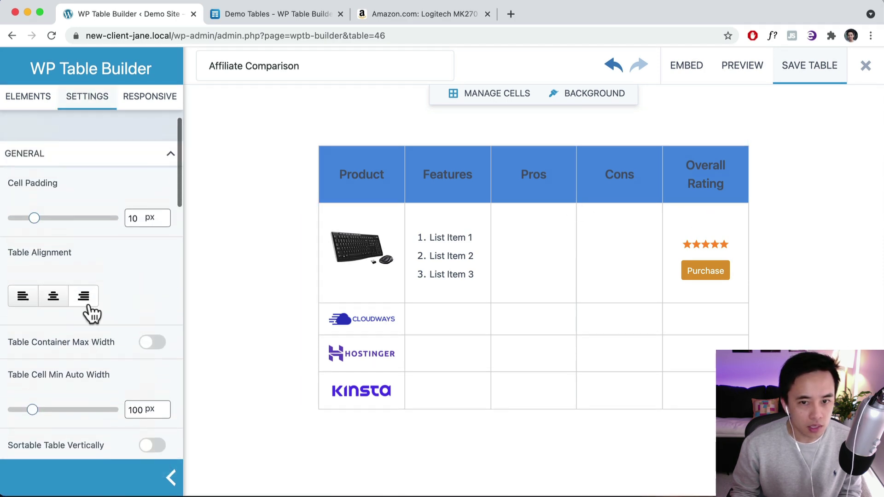
{"action": "left_click", "coordinate": [693, 183]}
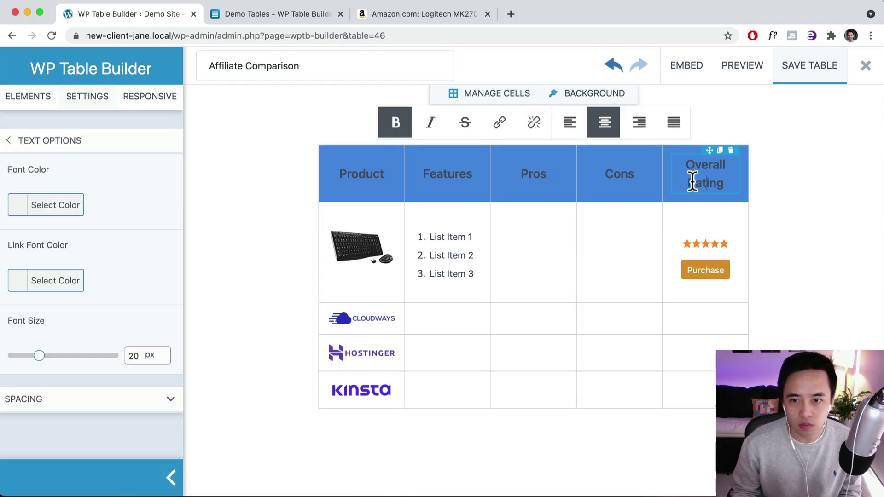
{"action": "left_click", "coordinate": [11, 209]}
{"action": "left_click", "coordinate": [629, 179]}
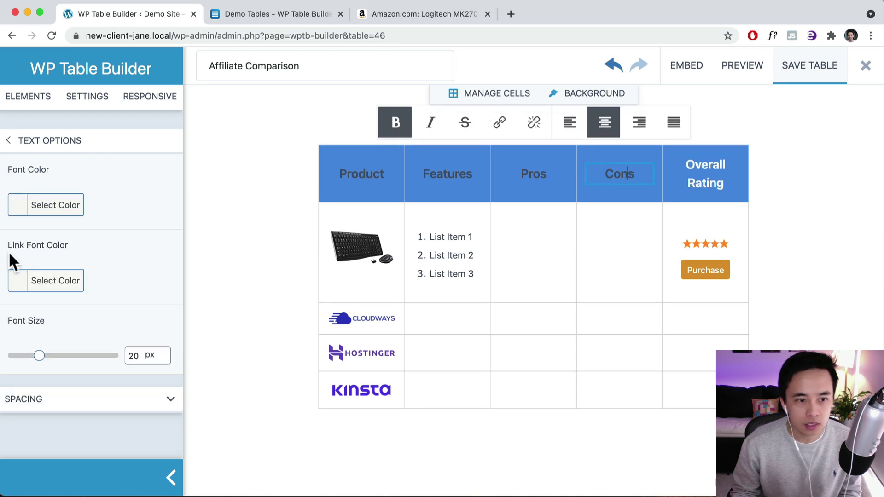
{"action": "left_click", "coordinate": [11, 207]}
{"action": "key", "text": "Escape"}
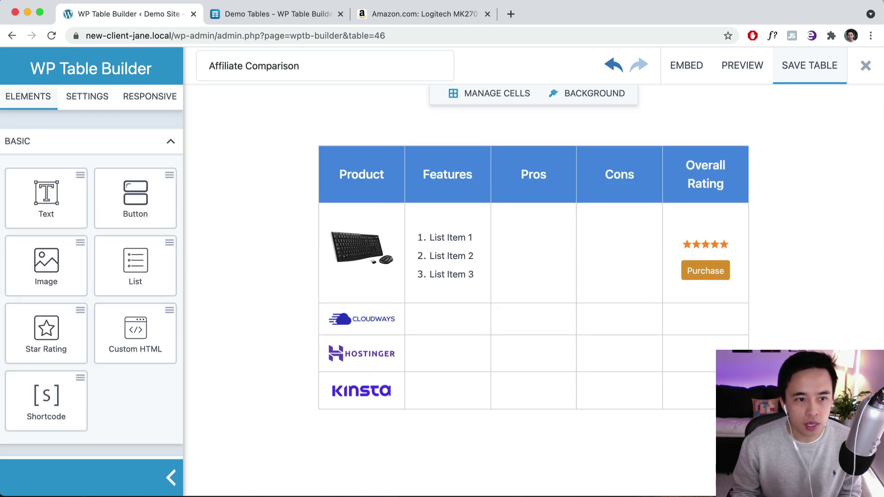
Step: In cell management, set the Overall Rating header cell's column width to 140 px and row height to 50 px, and save the table
{"action": "left_click", "coordinate": [512, 95]}
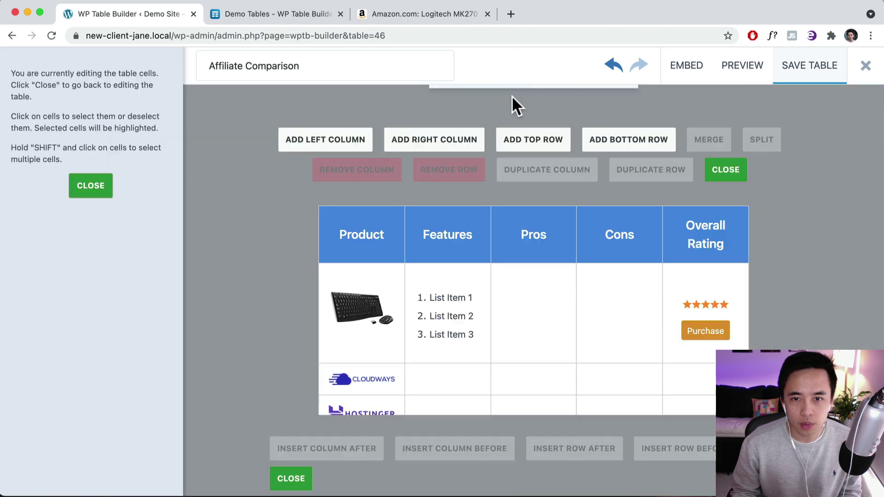
{"action": "left_click", "coordinate": [678, 215]}
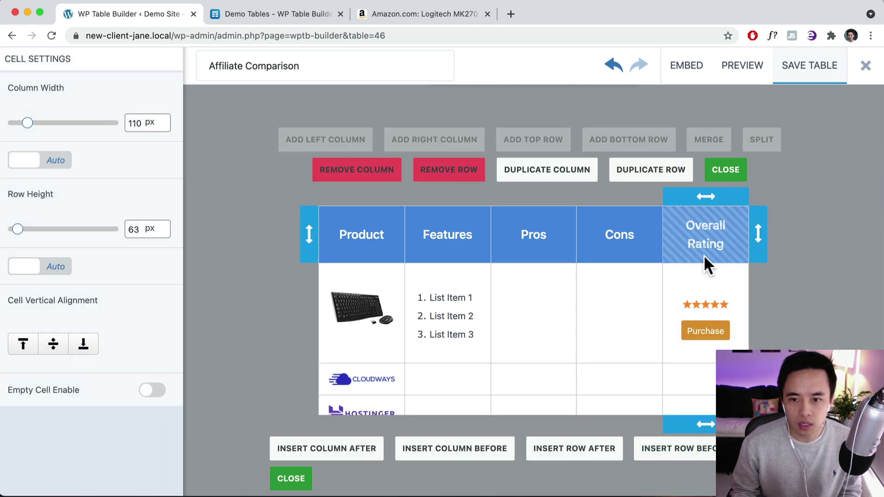
{"action": "left_click_drag", "start_coordinate": [29, 126], "coordinate": [33, 127]}
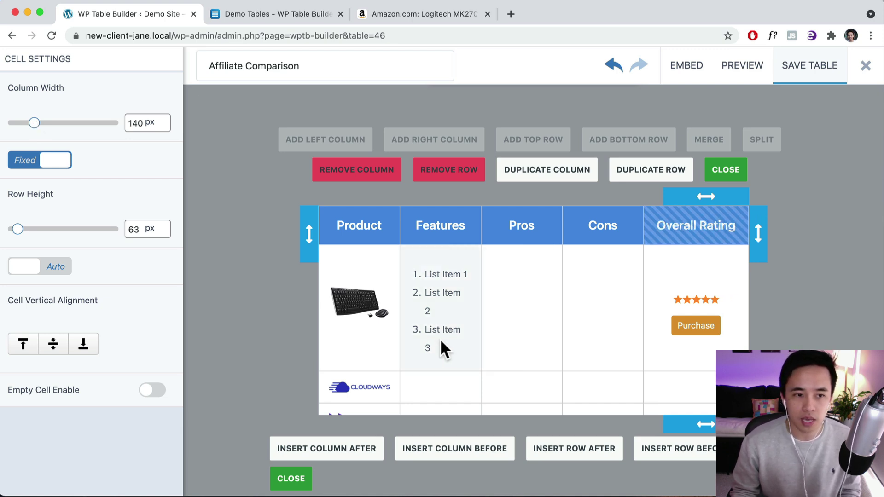
{"action": "left_click_drag", "start_coordinate": [18, 228], "coordinate": [10, 227]}
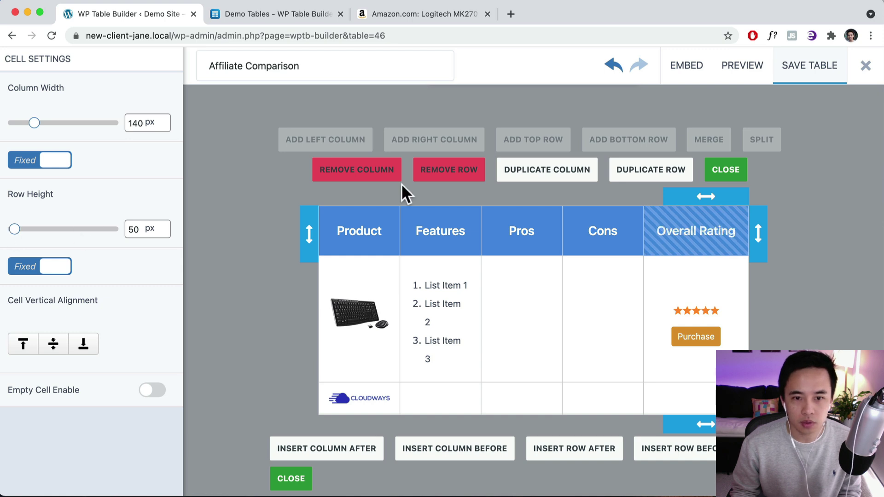
{"action": "left_click", "coordinate": [812, 69]}
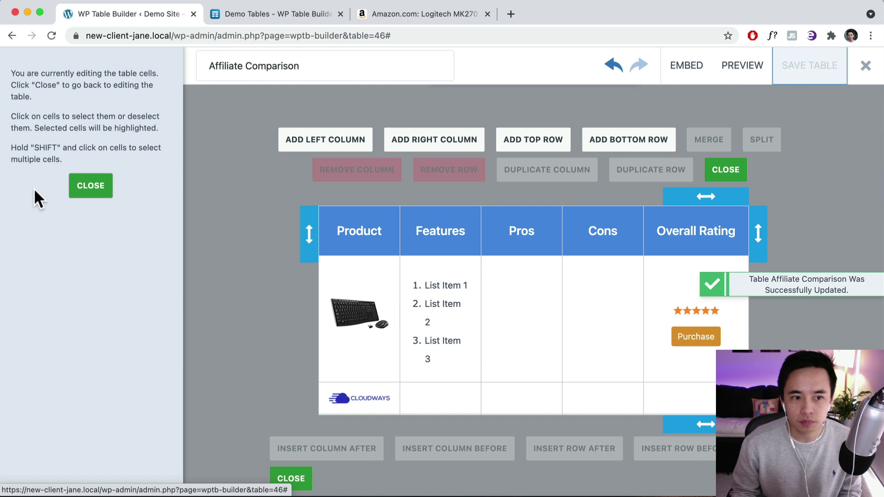
{"action": "left_click", "coordinate": [92, 186]}
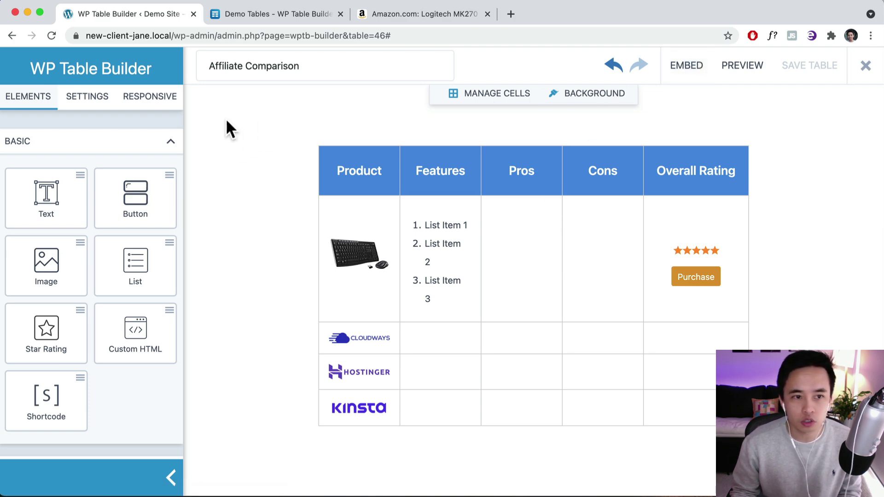
Step: Enable the responsive table in the responsive settings and look over its tablet layout at 700 px
{"action": "left_click", "coordinate": [139, 106]}
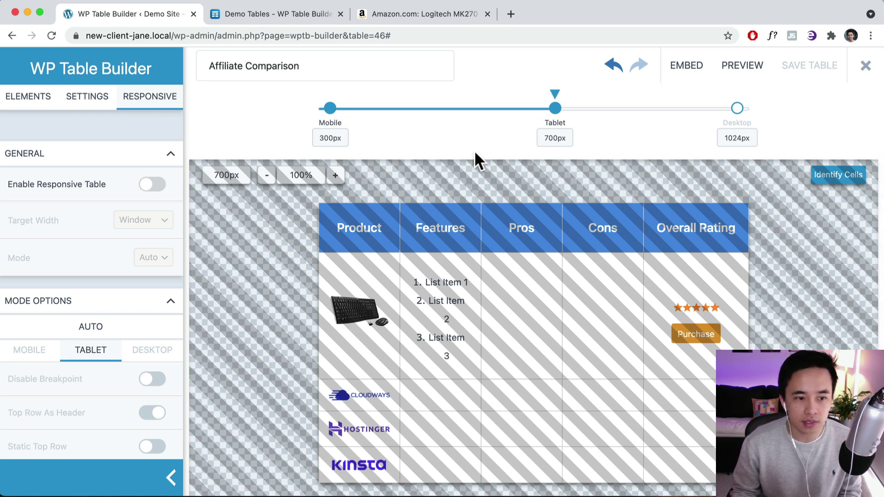
{"action": "left_click", "coordinate": [147, 186]}
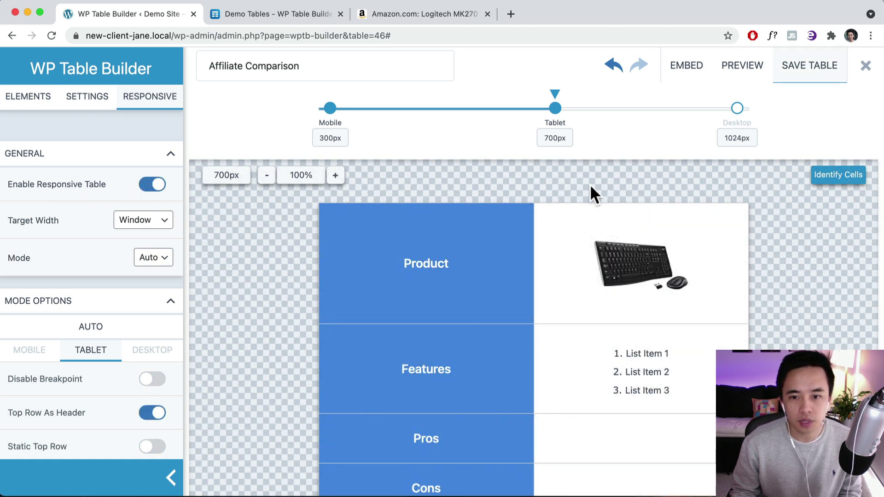
{"action": "scroll", "coordinate": [604, 288], "scroll_direction": "down", "scroll_amount": 6}
{"action": "scroll", "coordinate": [603, 288], "scroll_direction": "up", "scroll_amount": 4}
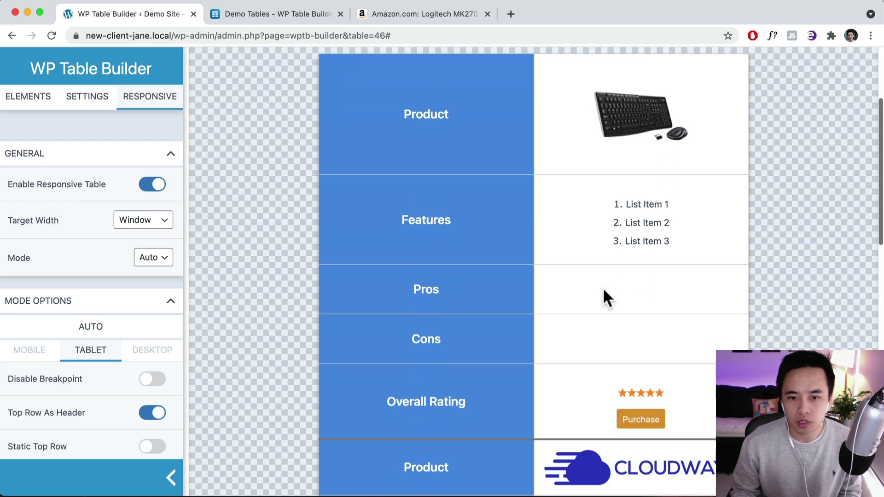
{"action": "scroll", "coordinate": [603, 287], "scroll_direction": "down", "scroll_amount": 4}
{"action": "scroll", "coordinate": [594, 257], "scroll_direction": "up", "scroll_amount": 6}
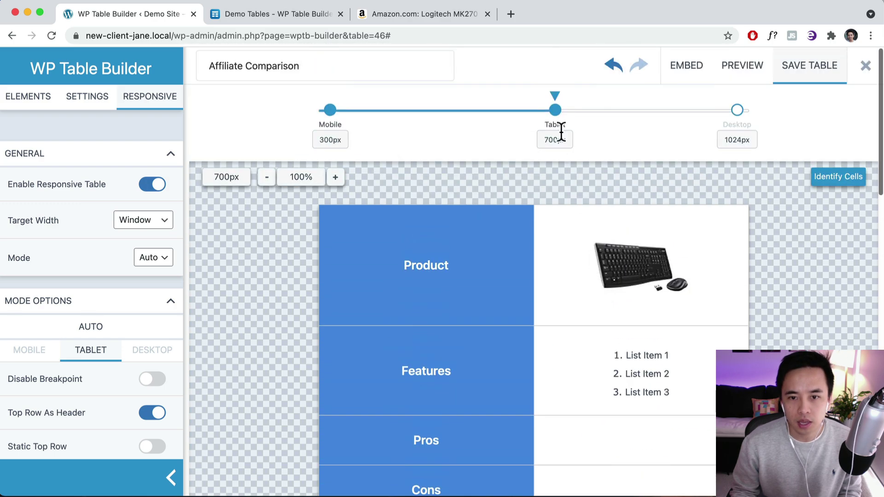
Step: Examine the table's mobile layout at 300 px together with the responsive mode options
{"action": "left_click_drag", "start_coordinate": [557, 113], "coordinate": [329, 120]}
{"action": "left_click", "coordinate": [330, 110]}
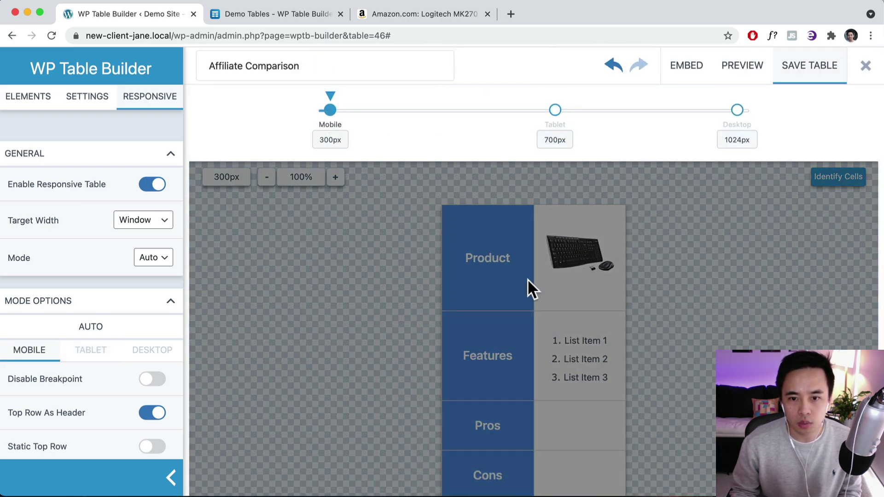
{"action": "scroll", "coordinate": [590, 325], "scroll_direction": "down", "scroll_amount": 5}
{"action": "scroll", "coordinate": [589, 324], "scroll_direction": "up", "scroll_amount": 10}
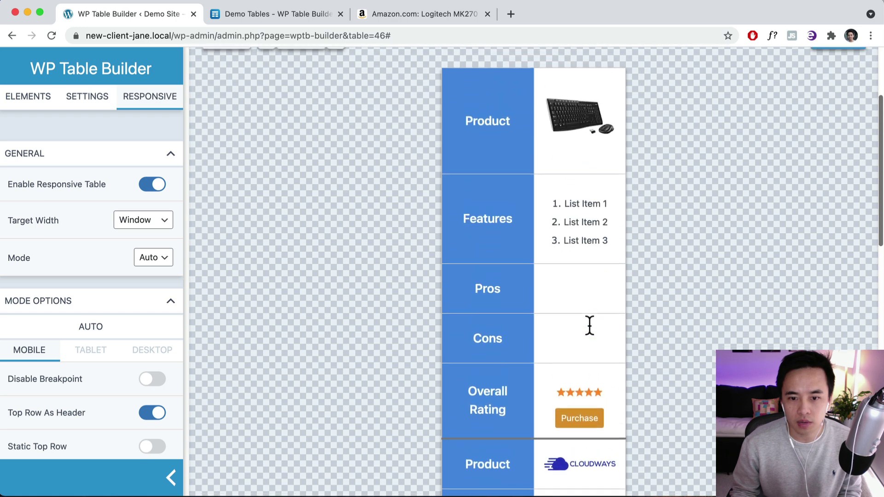
{"action": "scroll", "coordinate": [111, 267], "scroll_direction": "down", "scroll_amount": 4}
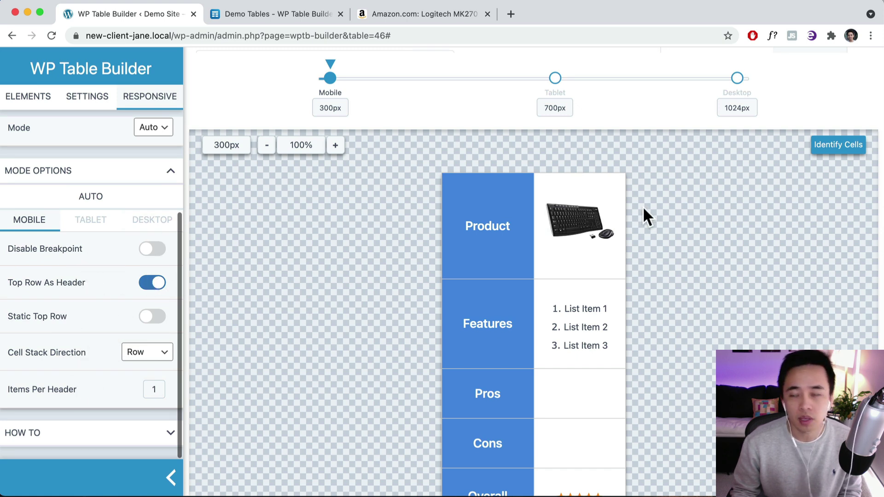
{"action": "scroll", "coordinate": [497, 291], "scroll_direction": "up", "scroll_amount": 2}
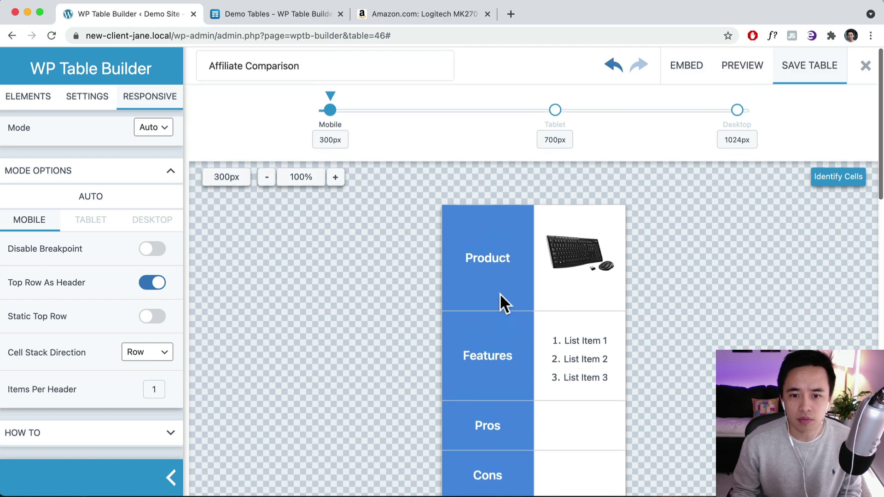
{"action": "scroll", "coordinate": [497, 292], "scroll_direction": "down", "scroll_amount": 6}
{"action": "scroll", "coordinate": [598, 322], "scroll_direction": "up", "scroll_amount": 6}
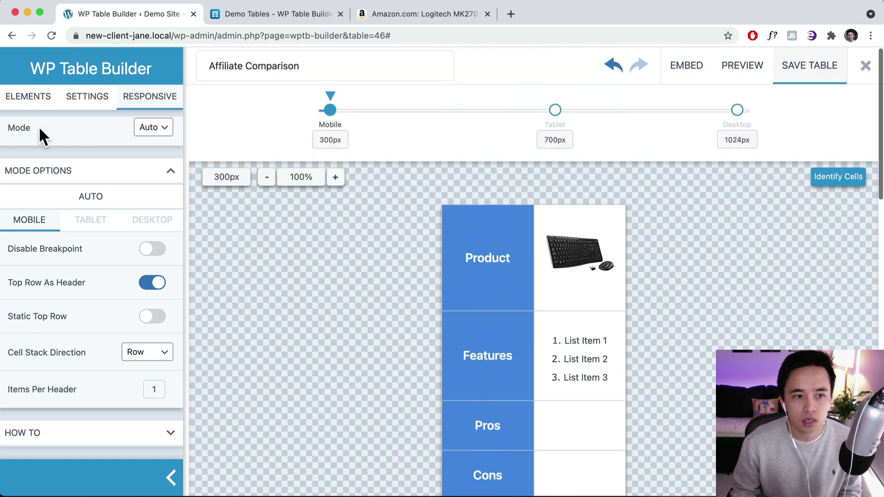
Step: Save the table, preview it on the site and return to the builder
{"action": "left_click", "coordinate": [820, 71]}
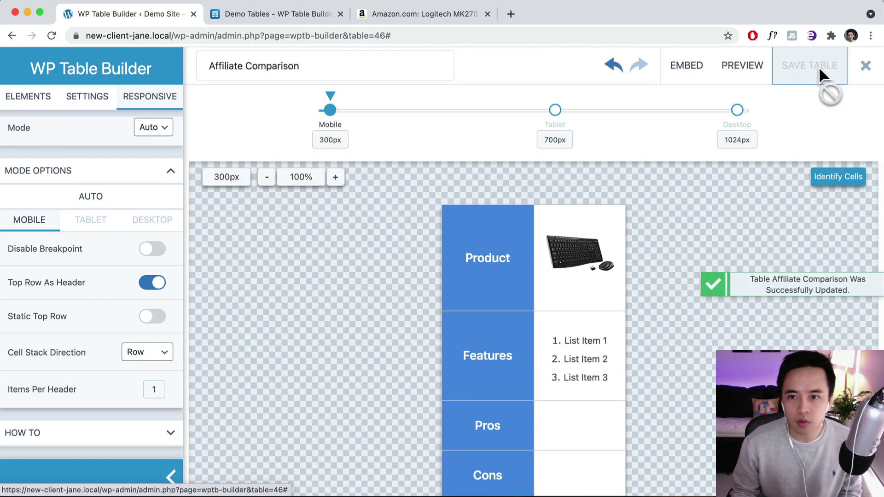
{"action": "left_click", "coordinate": [746, 66]}
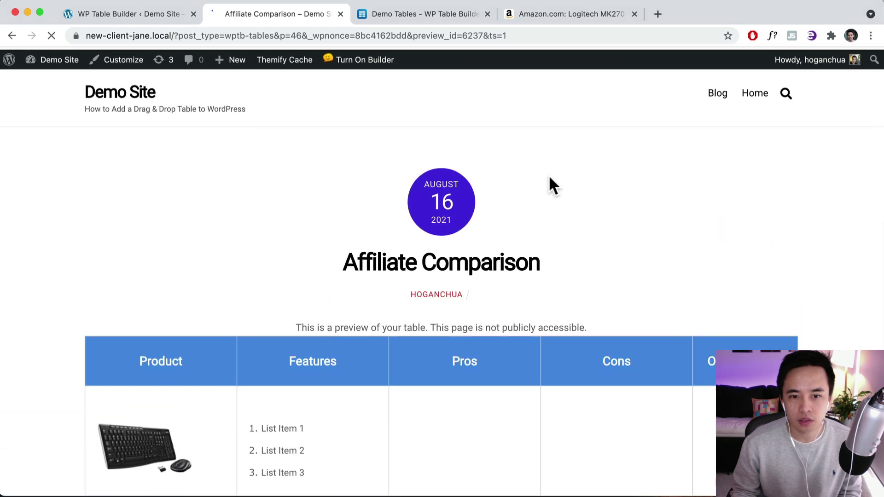
{"action": "left_click", "coordinate": [167, 15]}
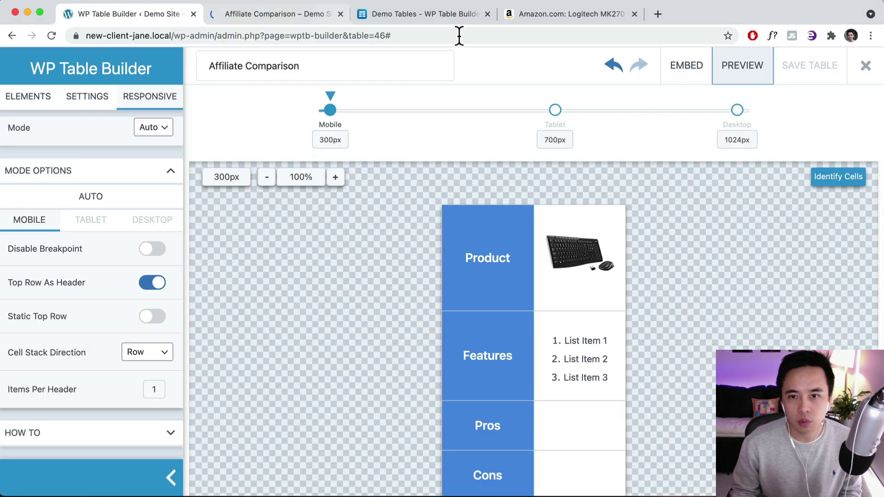
Step: Try to open the table's embed options
{"action": "left_click", "coordinate": [687, 67]}
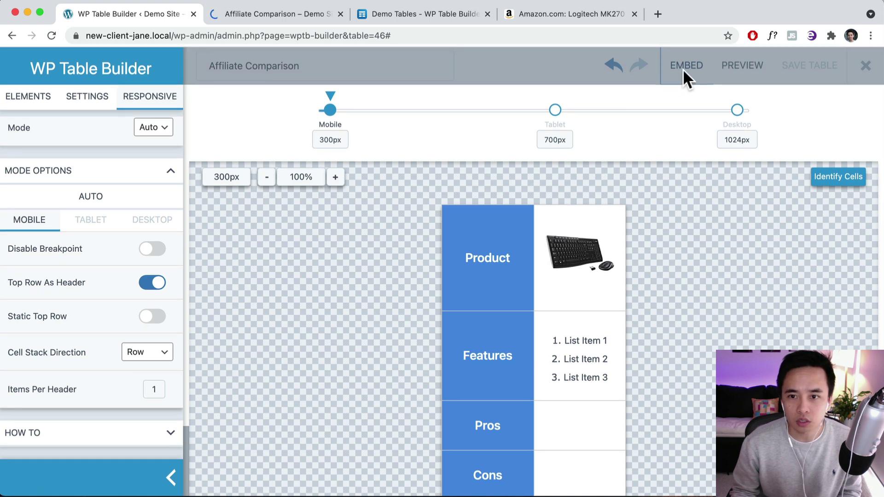
{"action": "left_click", "coordinate": [691, 65]}
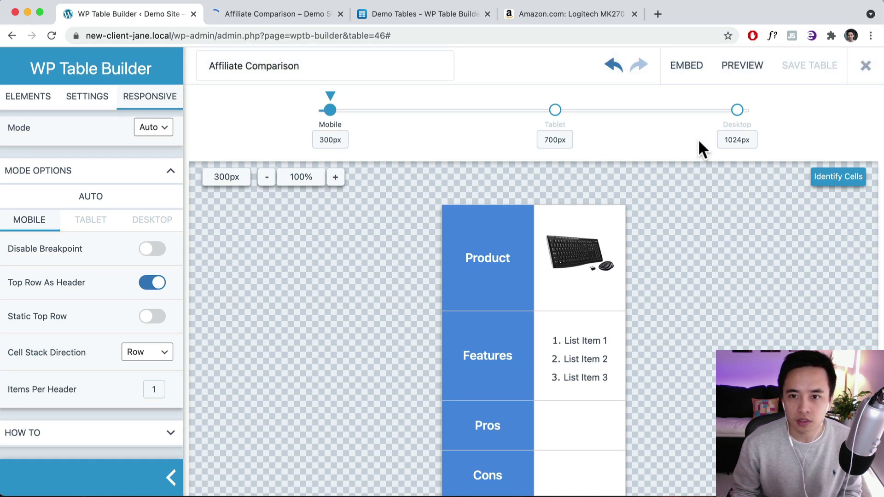
{"action": "left_click", "coordinate": [687, 69]}
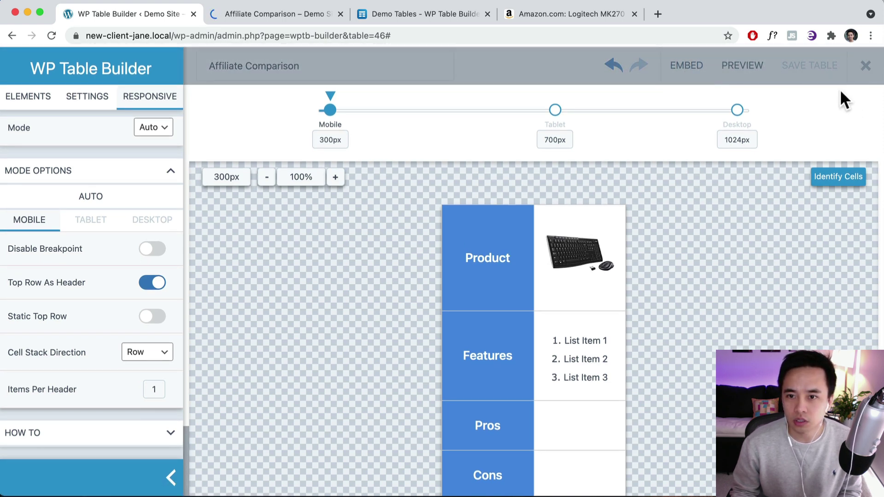
Step: Close the builder to reach the list of all tables and copy the Affiliate Comparison table's shortcode [wptb id=46]
{"action": "left_click", "coordinate": [865, 67]}
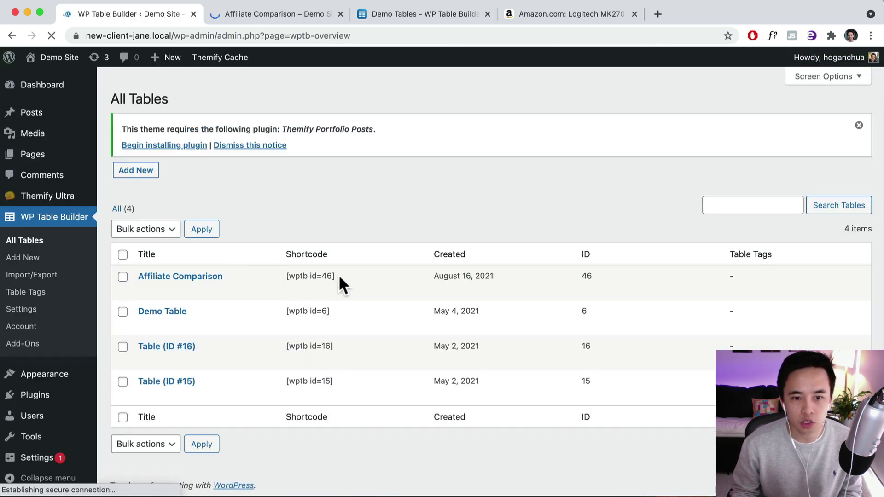
{"action": "right_click", "coordinate": [280, 278]}
{"action": "left_click", "coordinate": [322, 301]}
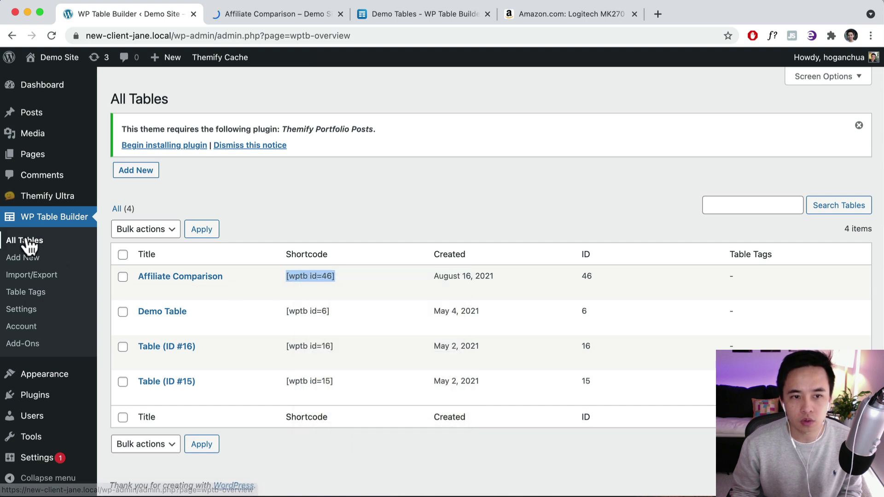
Step: Visit the site's home page, turn on the front-end page builder and go to the empty area below the existing tables
{"action": "mouse_move", "coordinate": [51, 68]}
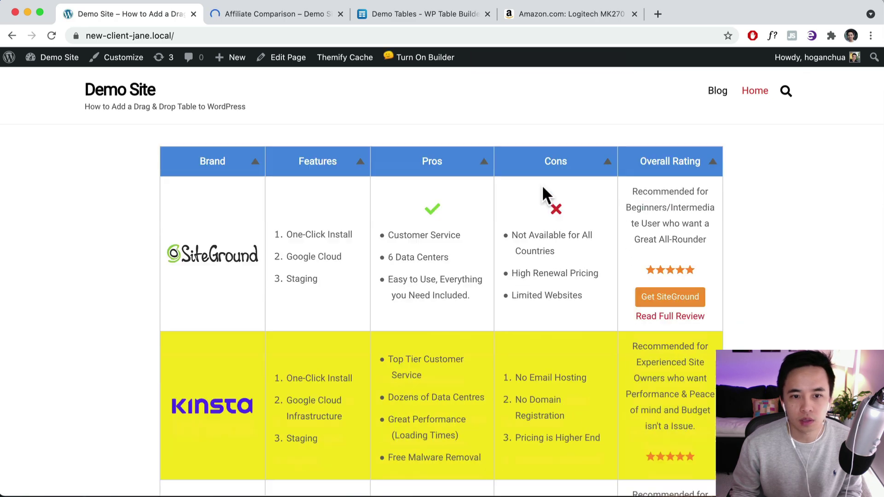
{"action": "scroll", "coordinate": [496, 236], "scroll_direction": "down", "scroll_amount": 5}
{"action": "scroll", "coordinate": [487, 241], "scroll_direction": "up", "scroll_amount": 5}
{"action": "scroll", "coordinate": [490, 241], "scroll_direction": "down", "scroll_amount": 10}
{"action": "scroll", "coordinate": [491, 251], "scroll_direction": "down", "scroll_amount": 10}
{"action": "left_click", "coordinate": [142, 341]}
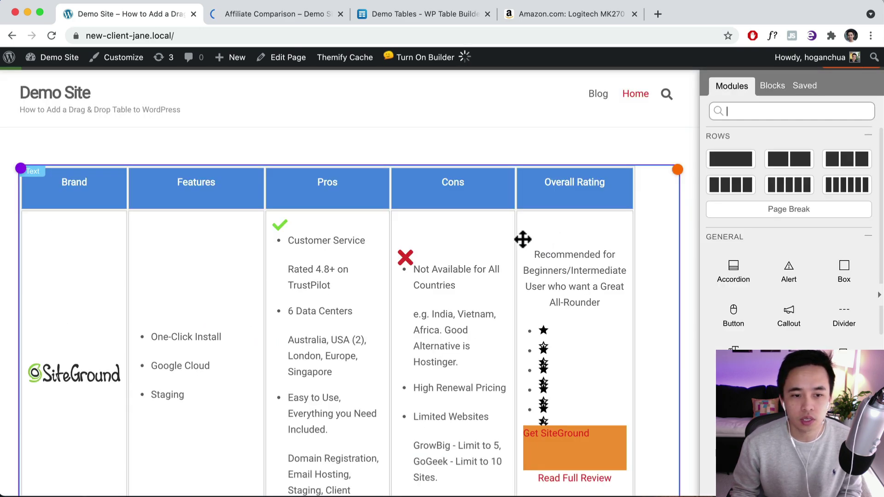
{"action": "scroll", "coordinate": [536, 256], "scroll_direction": "down", "scroll_amount": 10}
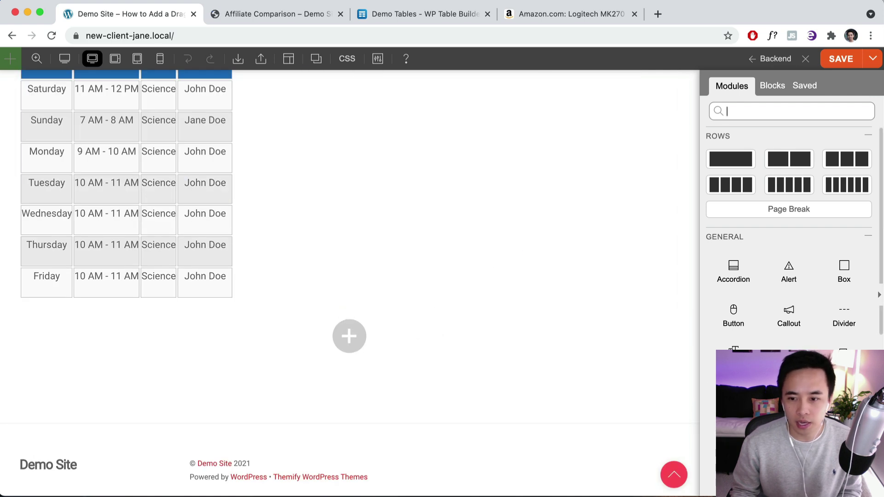
Step: Add a Text module below the class schedule table and replace its content with the copied shortcode [wptb id=46]
{"action": "scroll", "coordinate": [790, 230], "scroll_direction": "down", "scroll_amount": 5}
{"action": "left_click_drag", "start_coordinate": [733, 343], "coordinate": [278, 305]}
{"action": "triple_click", "coordinate": [778, 238]}
{"action": "key", "text": "super+v"}
{"action": "left_click", "coordinate": [870, 98]}
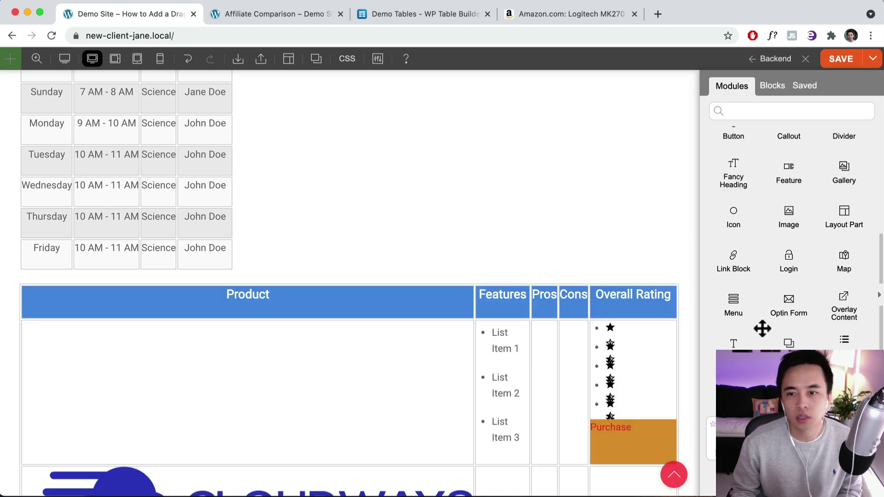
Step: Save the home page and leave the front-end builder to view the embedded comparison table
{"action": "left_click", "coordinate": [841, 61]}
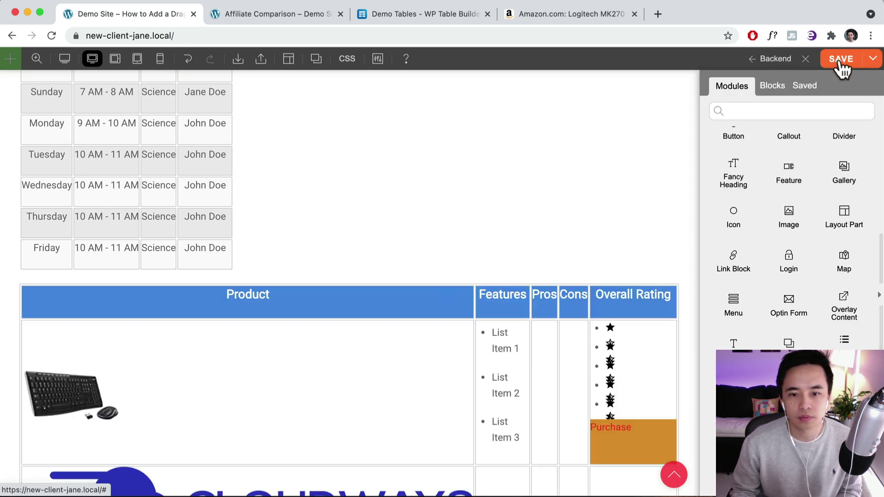
{"action": "left_click", "coordinate": [778, 59]}
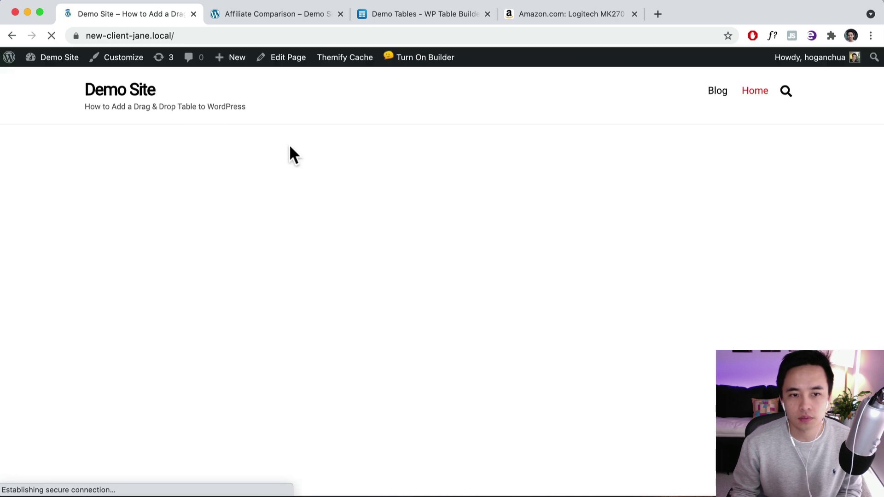
{"action": "scroll", "coordinate": [617, 184], "scroll_direction": "up", "scroll_amount": 4}
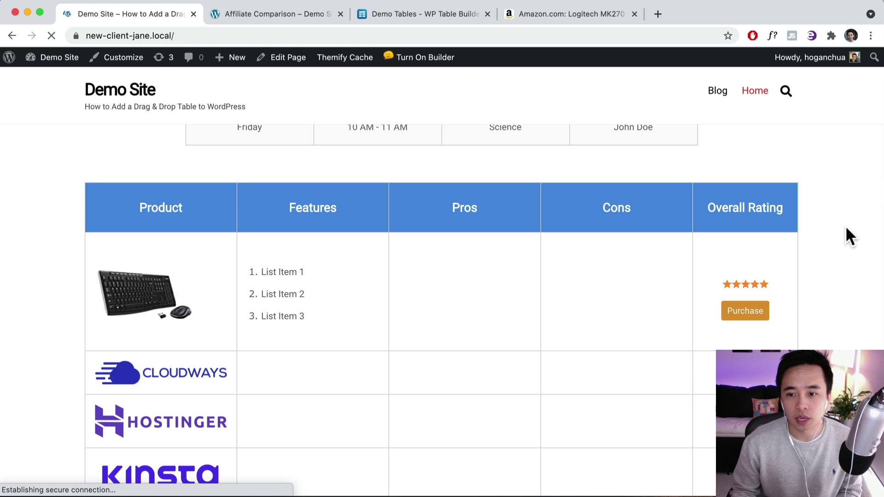
Step: Narrow the browser window to inspect the comparison table's mobile layout, and widen the window again
{"action": "left_click_drag", "start_coordinate": [877, 230], "coordinate": [379, 260]}
{"action": "scroll", "coordinate": [303, 268], "scroll_direction": "down", "scroll_amount": 3}
{"action": "scroll", "coordinate": [302, 264], "scroll_direction": "down", "scroll_amount": 5}
{"action": "scroll", "coordinate": [303, 263], "scroll_direction": "up", "scroll_amount": 5}
{"action": "scroll", "coordinate": [304, 261], "scroll_direction": "down", "scroll_amount": 5}
{"action": "scroll", "coordinate": [309, 261], "scroll_direction": "down", "scroll_amount": 5}
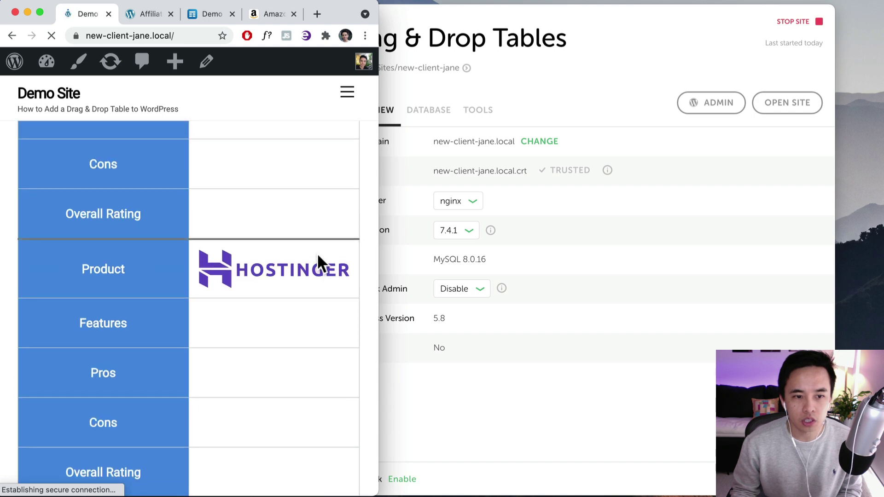
{"action": "scroll", "coordinate": [317, 262], "scroll_direction": "up", "scroll_amount": 4}
{"action": "left_click_drag", "start_coordinate": [378, 210], "coordinate": [836, 218]}
Step: Review the pros and cons table and the class schedule table on the home page
{"action": "scroll", "coordinate": [551, 250], "scroll_direction": "down", "scroll_amount": 10}
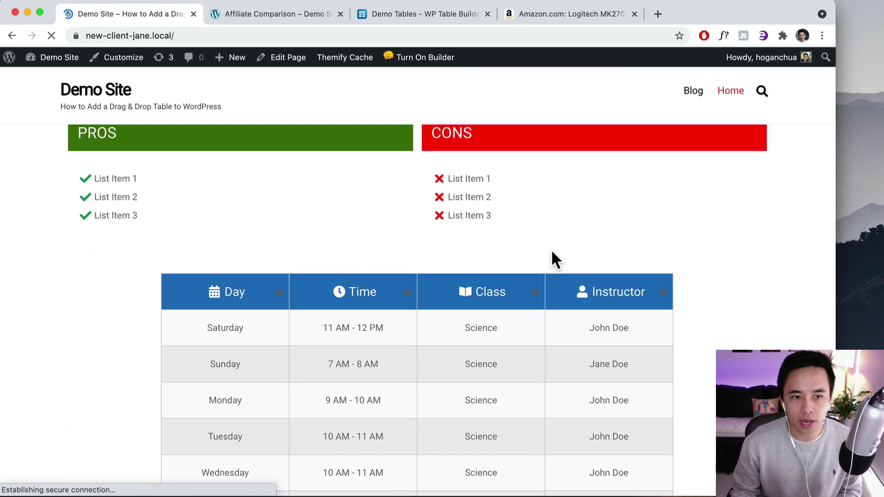
{"action": "scroll", "coordinate": [552, 252], "scroll_direction": "up", "scroll_amount": 2}
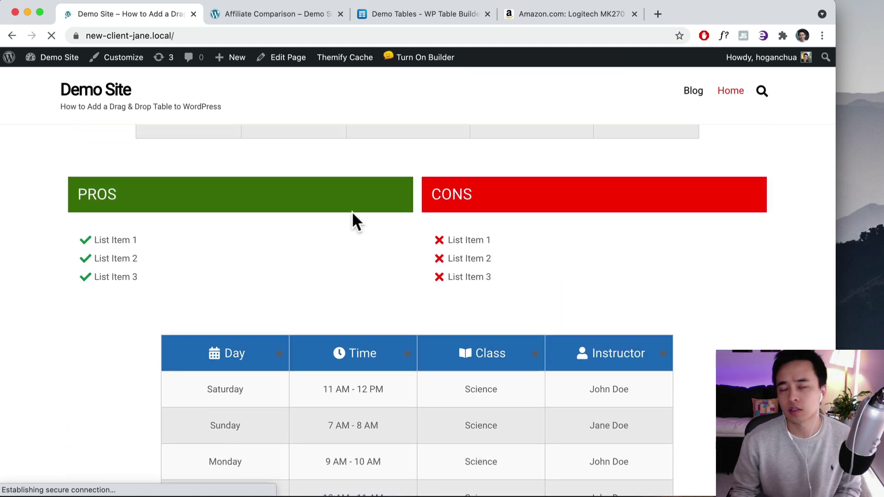
{"action": "scroll", "coordinate": [351, 211], "scroll_direction": "down", "scroll_amount": 4}
{"action": "scroll", "coordinate": [359, 221], "scroll_direction": "down", "scroll_amount": 3}
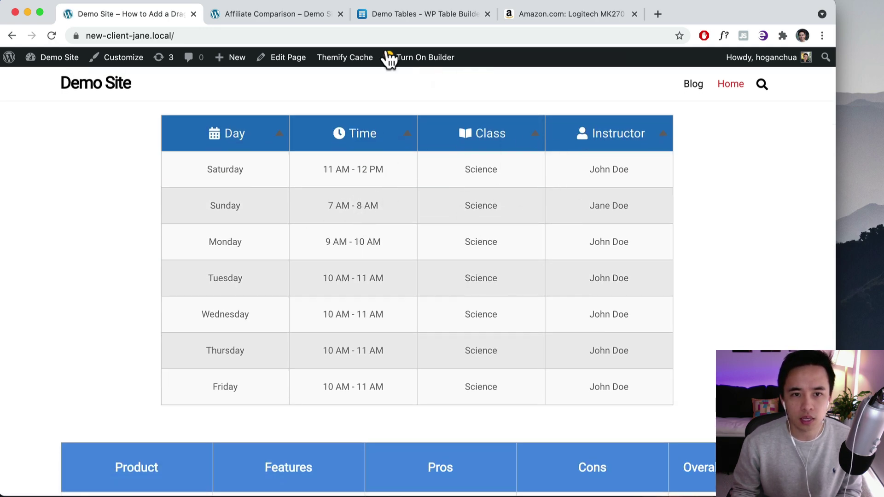
Step: Switch to the WP Table Builder demo page and examine the sample product lists, phone comparison table, Amazon product box and pricing tables
{"action": "left_click", "coordinate": [418, 16]}
{"action": "scroll", "coordinate": [408, 227], "scroll_direction": "down", "scroll_amount": 3}
{"action": "scroll", "coordinate": [406, 221], "scroll_direction": "down", "scroll_amount": 14}
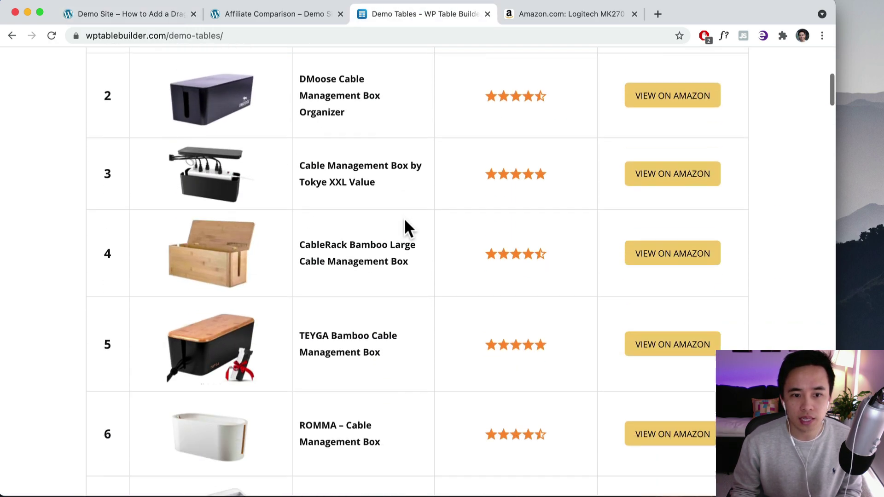
{"action": "scroll", "coordinate": [407, 229], "scroll_direction": "down", "scroll_amount": 6}
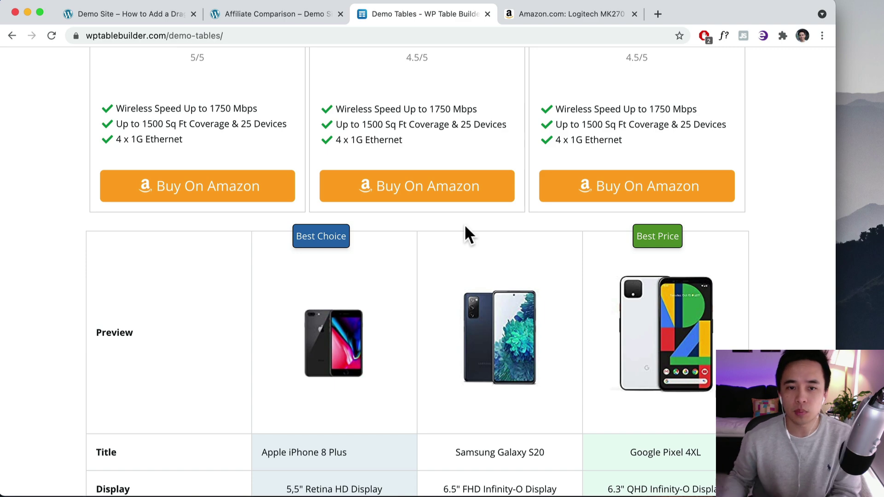
{"action": "scroll", "coordinate": [465, 235], "scroll_direction": "down", "scroll_amount": 2}
{"action": "scroll", "coordinate": [400, 225], "scroll_direction": "down", "scroll_amount": 4}
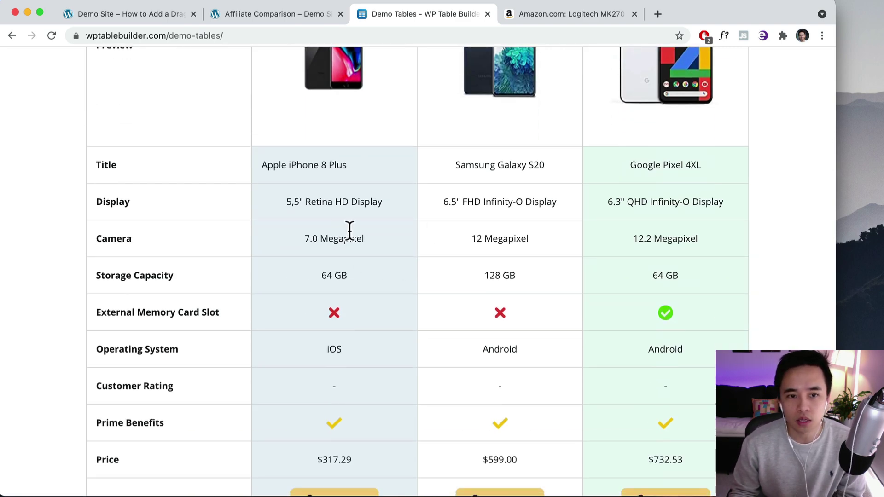
{"action": "scroll", "coordinate": [374, 221], "scroll_direction": "down", "scroll_amount": 1}
{"action": "scroll", "coordinate": [359, 175], "scroll_direction": "up", "scroll_amount": 1}
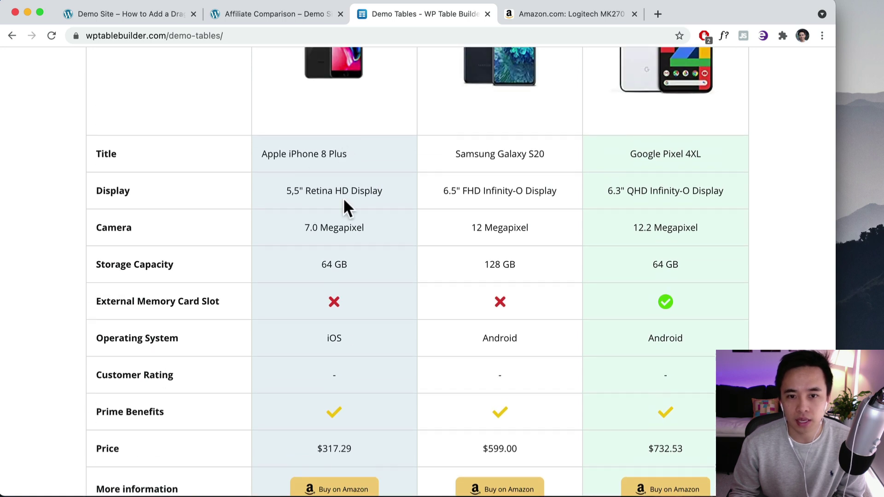
{"action": "scroll", "coordinate": [332, 272], "scroll_direction": "down", "scroll_amount": 1}
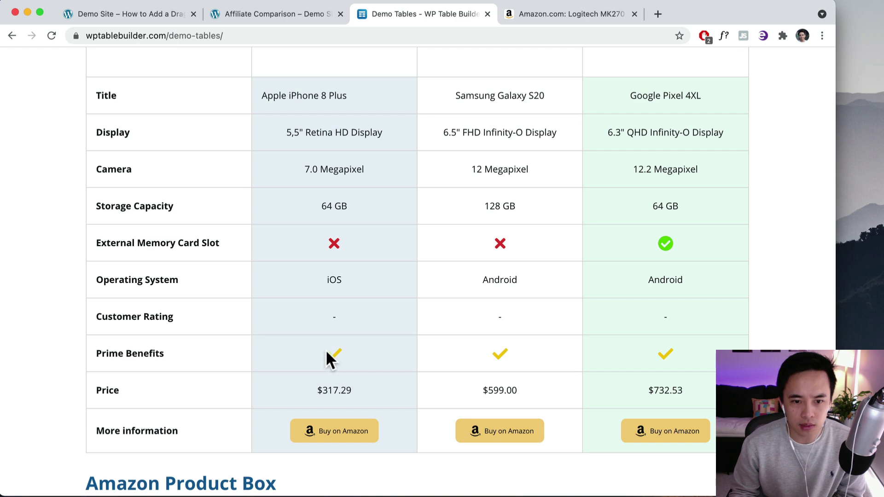
{"action": "scroll", "coordinate": [339, 251], "scroll_direction": "down", "scroll_amount": 2}
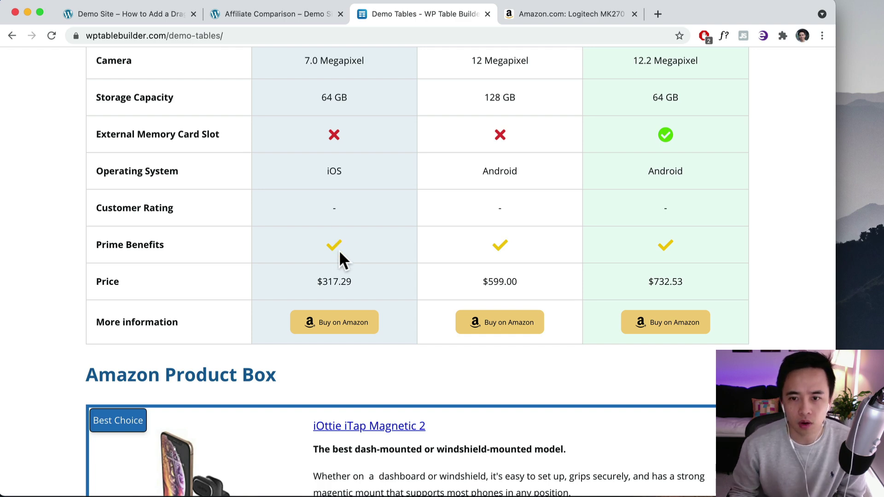
{"action": "scroll", "coordinate": [341, 258], "scroll_direction": "down", "scroll_amount": 2}
{"action": "scroll", "coordinate": [341, 264], "scroll_direction": "down", "scroll_amount": 1}
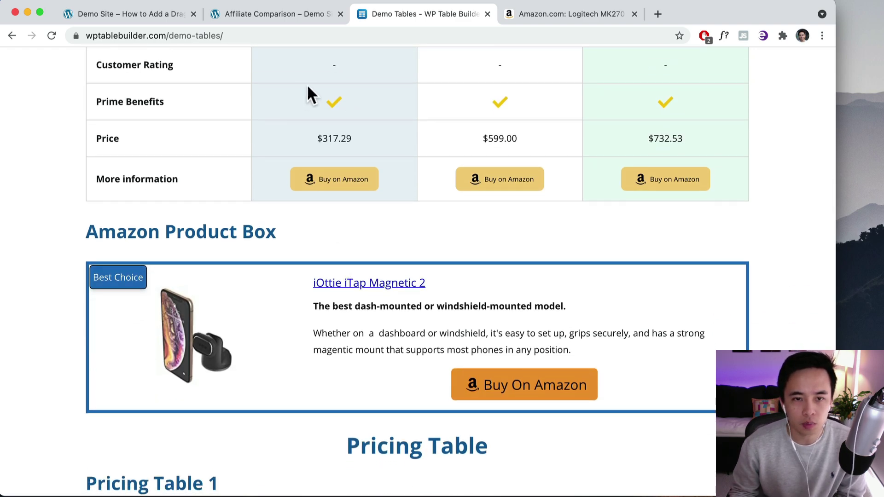
{"action": "scroll", "coordinate": [339, 205], "scroll_direction": "down", "scroll_amount": 4}
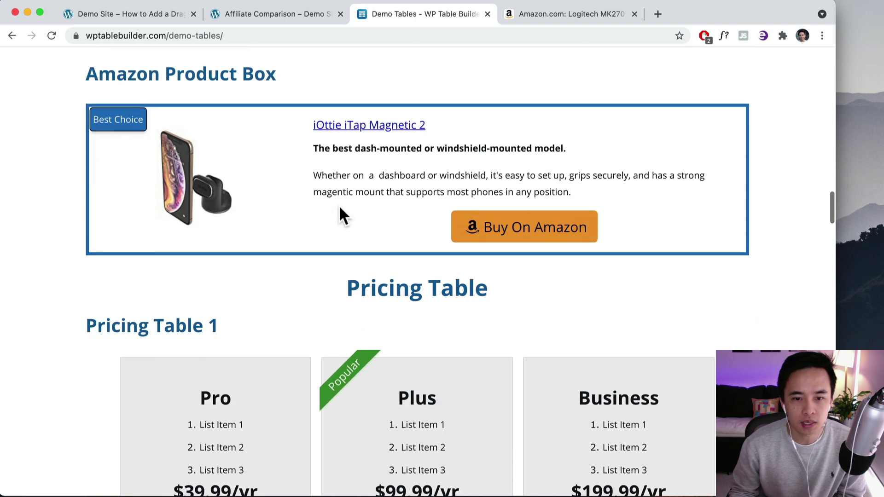